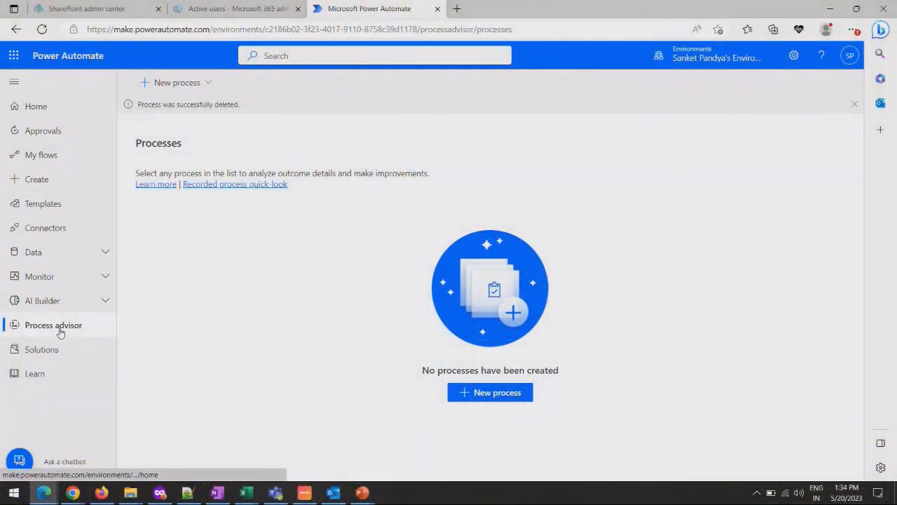
- Open the Process advisor home page and look over its new-process options and popular template cards
{"action": "left_click", "coordinate": [59, 329]}
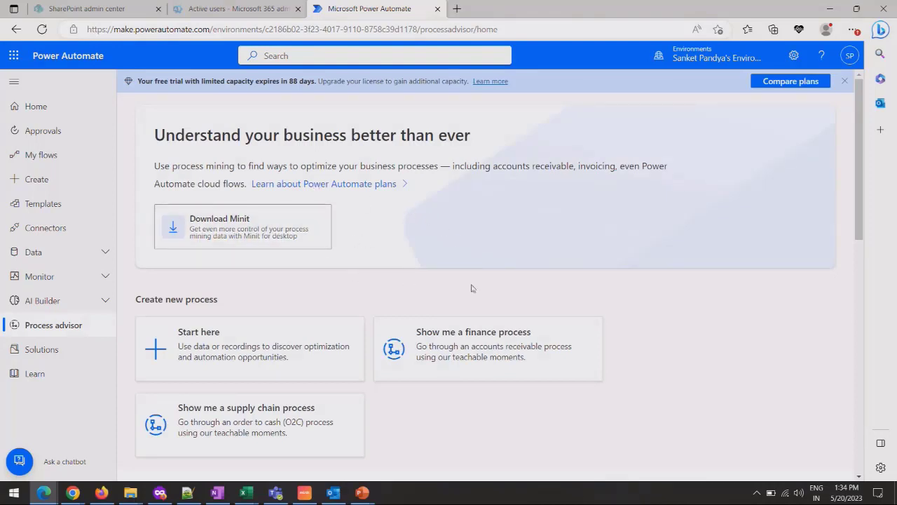
{"action": "scroll", "coordinate": [622, 339], "scroll_direction": "down", "scroll_amount": 1}
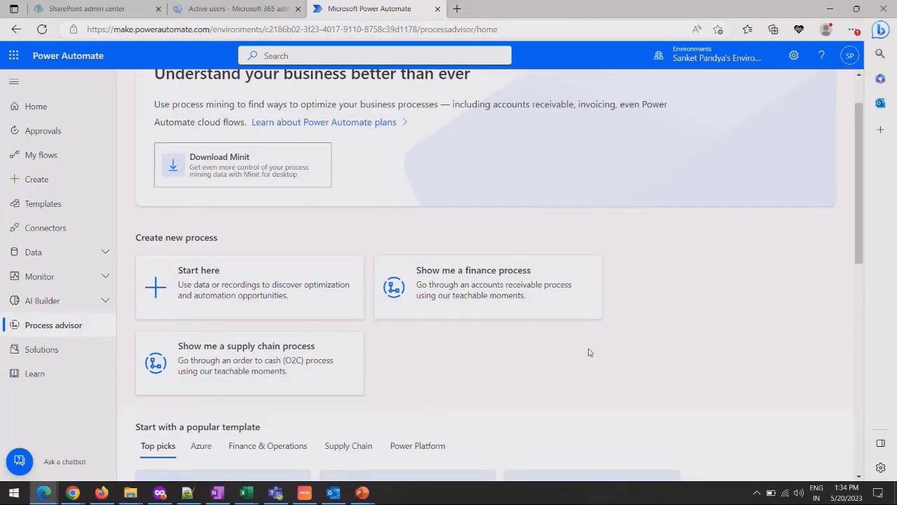
{"action": "scroll", "coordinate": [609, 359], "scroll_direction": "down", "scroll_amount": 1}
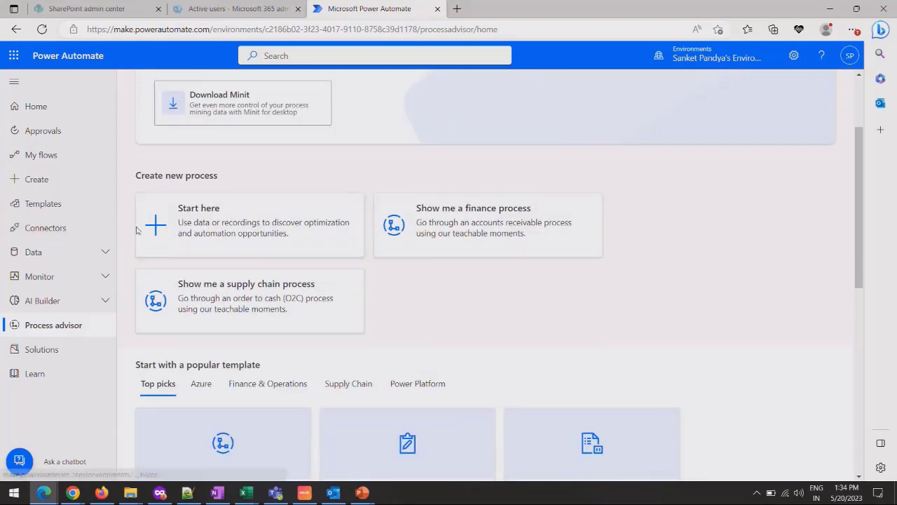
{"action": "scroll", "coordinate": [640, 300], "scroll_direction": "up", "scroll_amount": 2}
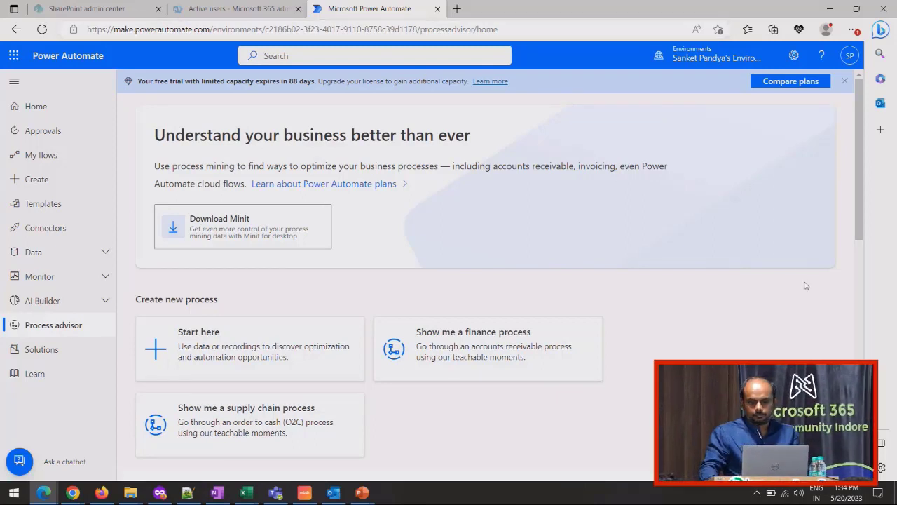
{"action": "scroll", "coordinate": [785, 337], "scroll_direction": "down", "scroll_amount": 3}
{"action": "scroll", "coordinate": [491, 281], "scroll_direction": "down", "scroll_amount": 3}
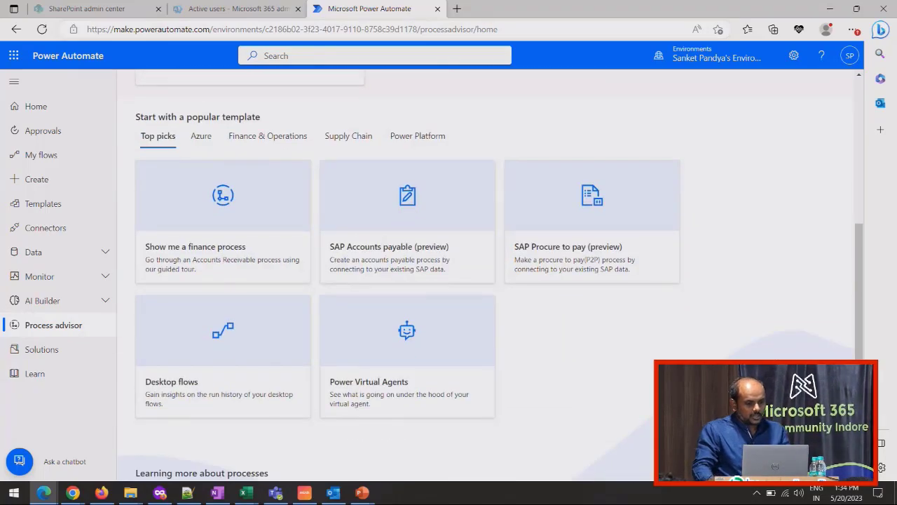
{"action": "scroll", "coordinate": [754, 342], "scroll_direction": "up", "scroll_amount": 2}
{"action": "scroll", "coordinate": [439, 315], "scroll_direction": "down", "scroll_amount": 1}
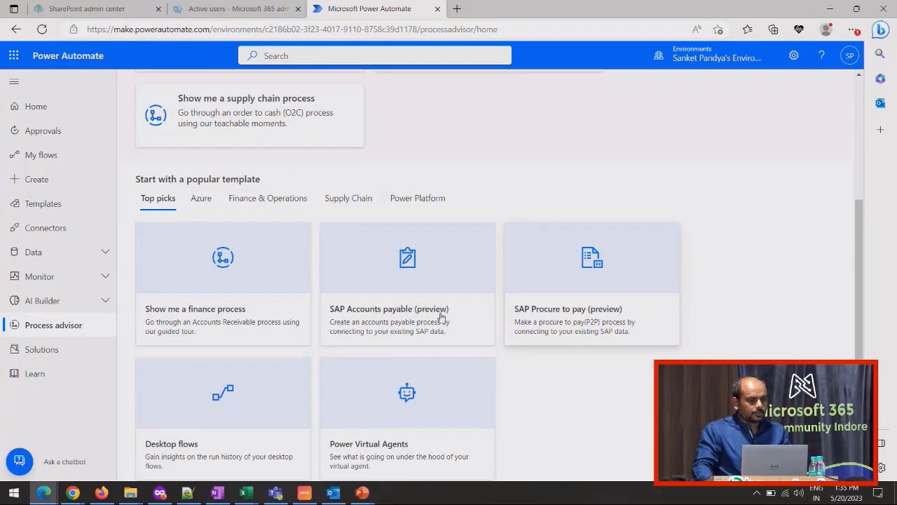
{"action": "scroll", "coordinate": [200, 227], "scroll_direction": "down", "scroll_amount": 1}
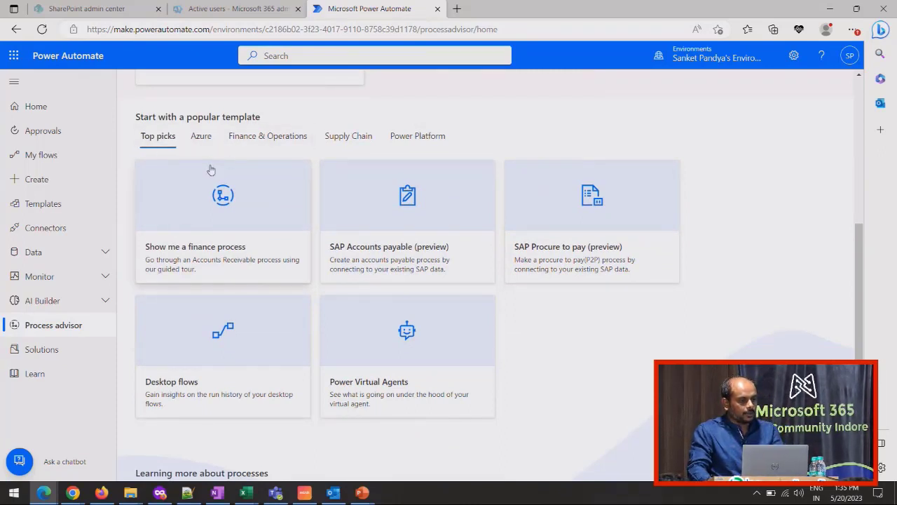
- Review the popular process templates in the Azure, Finance & Operations, Supply Chain, Power Platform and Top picks categories
{"action": "left_click", "coordinate": [202, 138]}
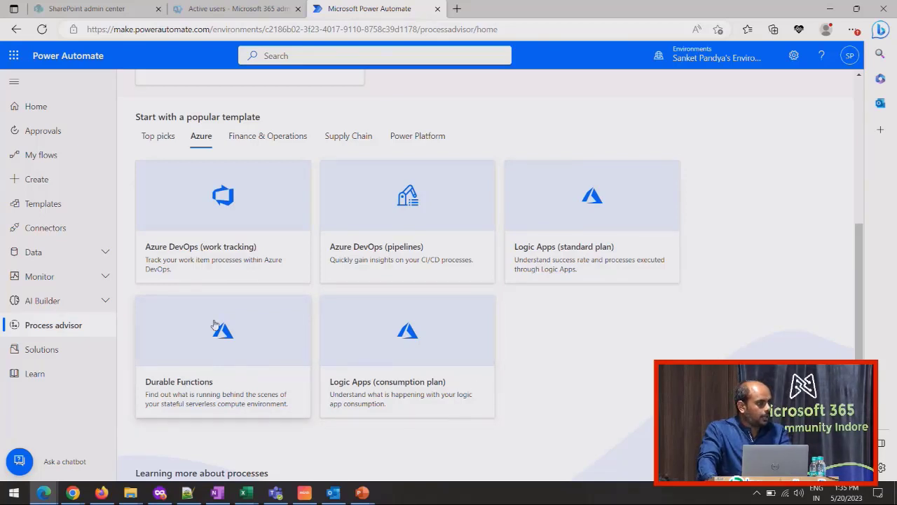
{"action": "left_click", "coordinate": [269, 136]}
{"action": "scroll", "coordinate": [269, 140], "scroll_direction": "up", "scroll_amount": 2}
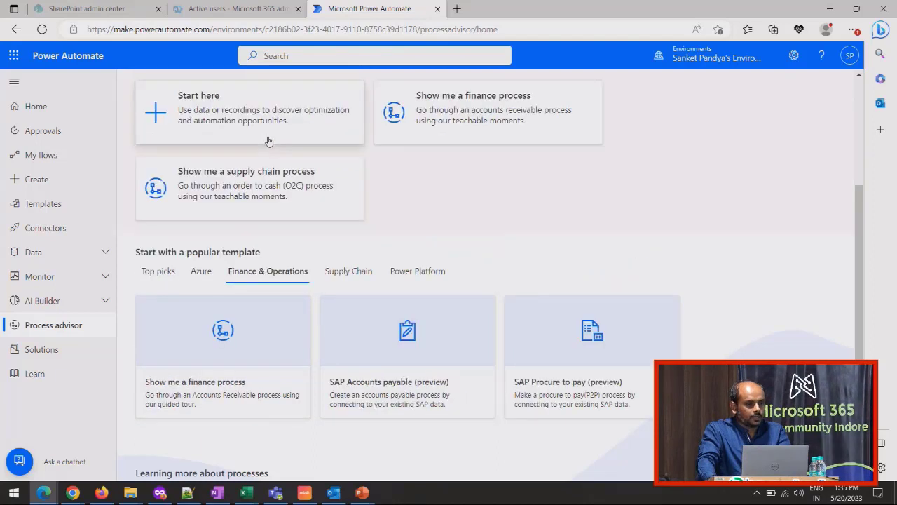
{"action": "scroll", "coordinate": [280, 358], "scroll_direction": "down", "scroll_amount": 2}
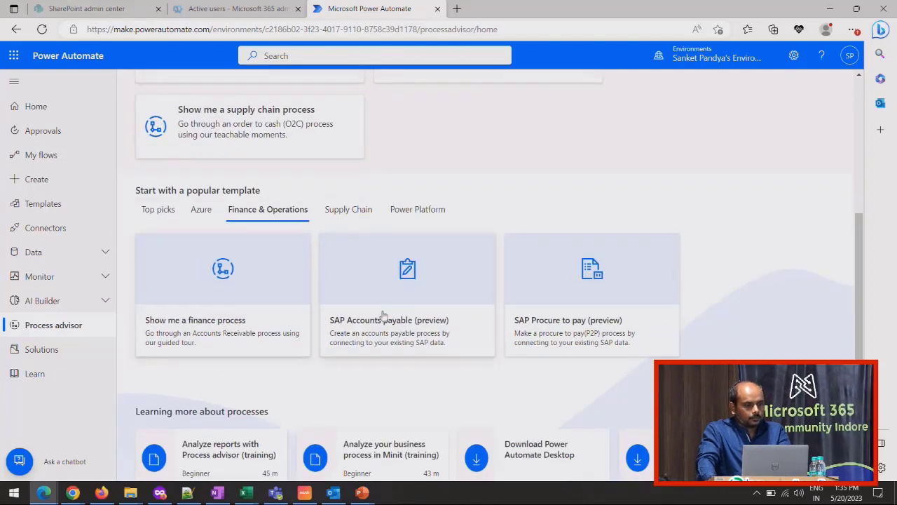
{"action": "left_click", "coordinate": [354, 213]}
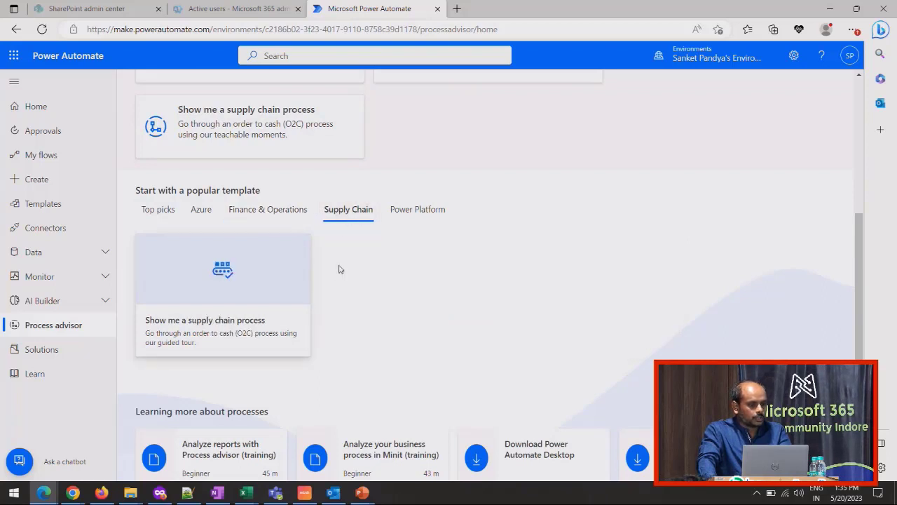
{"action": "left_click", "coordinate": [424, 211]}
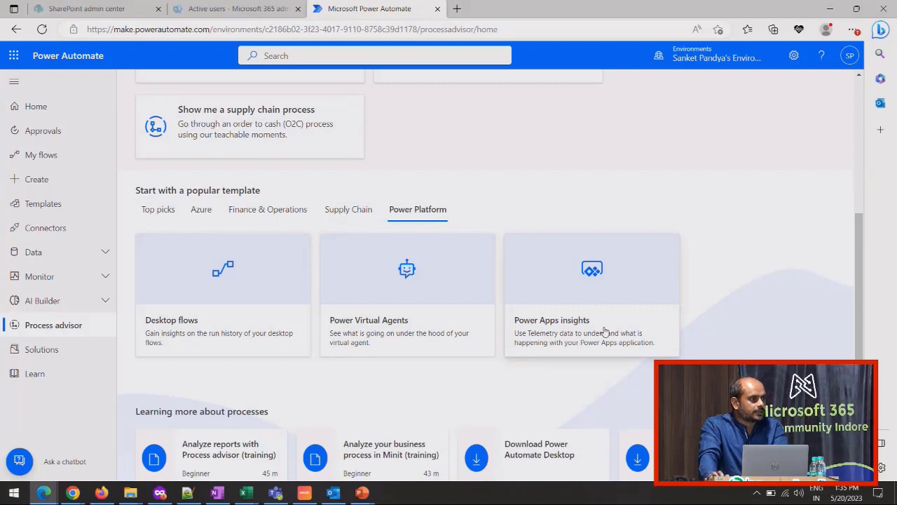
{"action": "left_click", "coordinate": [163, 210]}
{"action": "scroll", "coordinate": [553, 317], "scroll_direction": "up", "scroll_amount": 2}
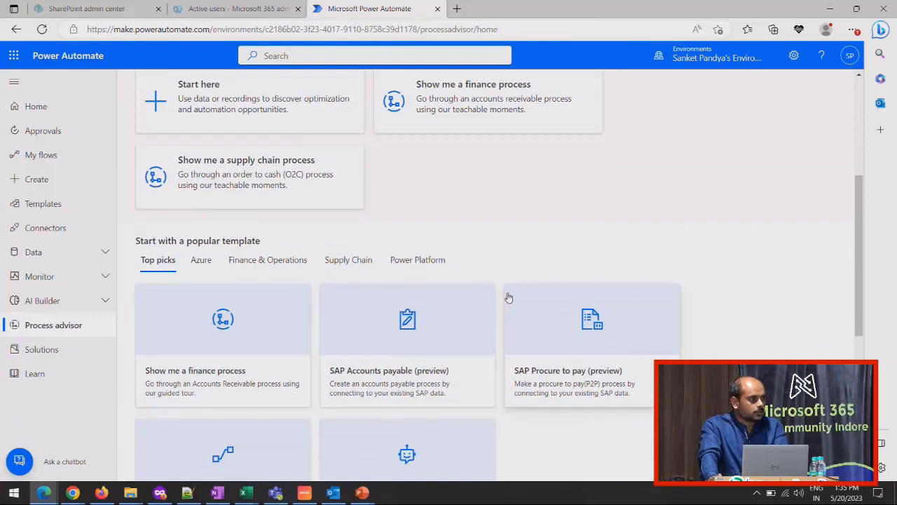
{"action": "scroll", "coordinate": [510, 298], "scroll_direction": "up", "scroll_amount": 1}
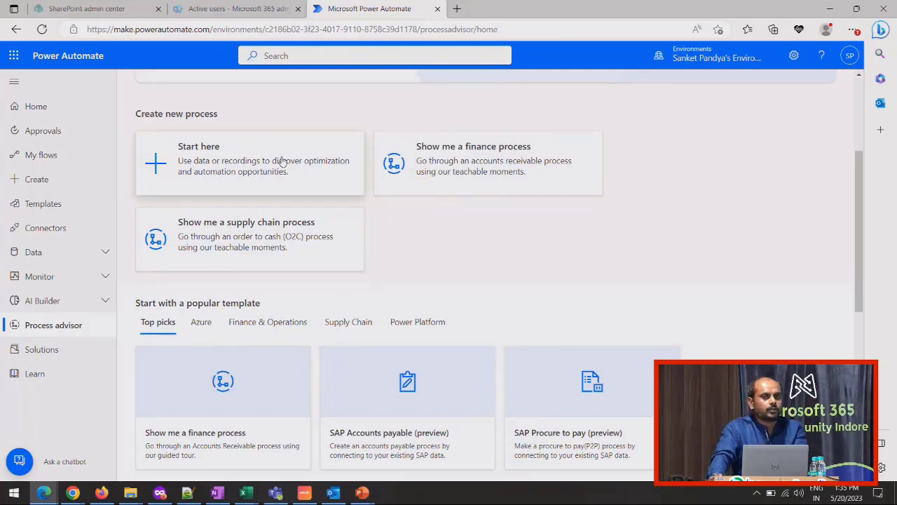
{"action": "scroll", "coordinate": [557, 231], "scroll_direction": "up", "scroll_amount": 2}
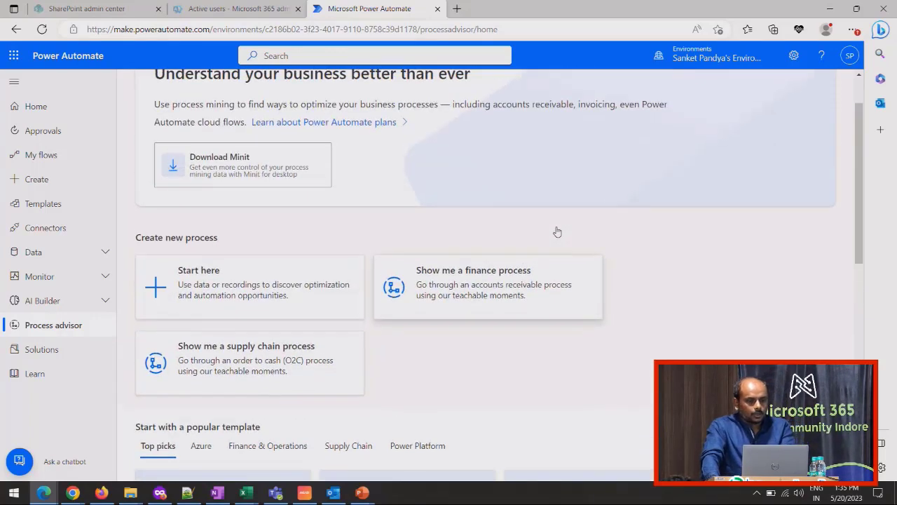
{"action": "scroll", "coordinate": [557, 231], "scroll_direction": "up", "scroll_amount": 1}
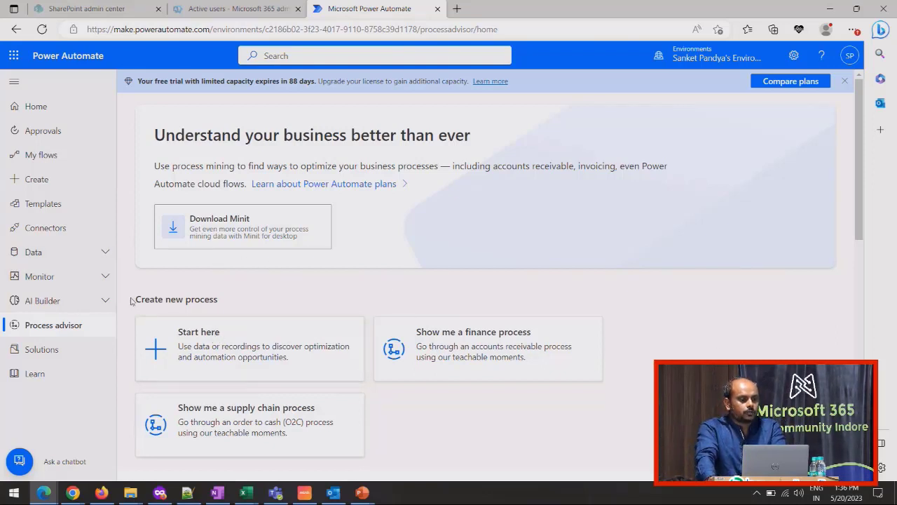
- Create a new process named M365 Indore that is based on imported data
{"action": "left_click", "coordinate": [235, 347]}
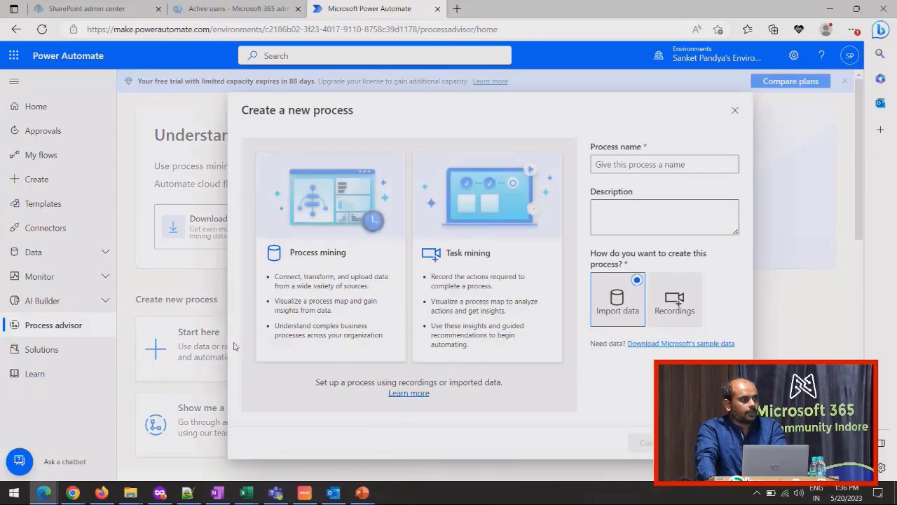
{"action": "left_click", "coordinate": [659, 166]}
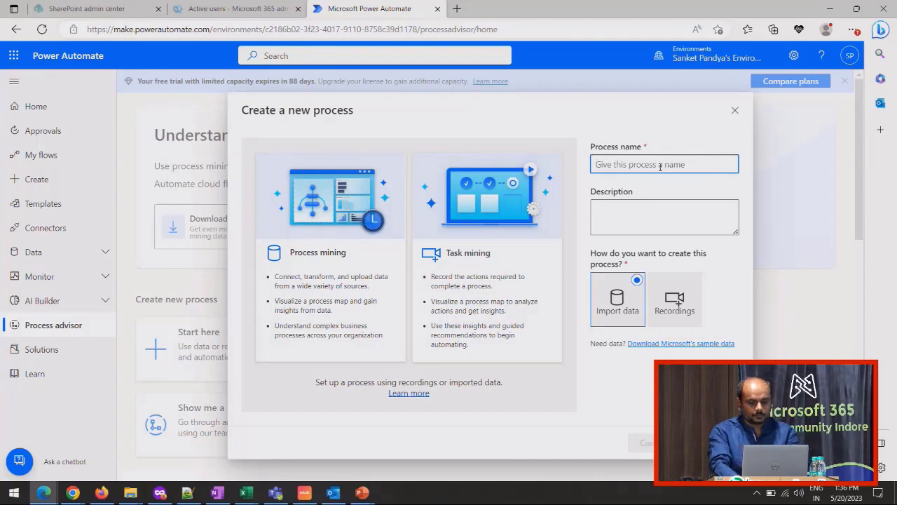
{"action": "type", "text": "M365 Indore"}
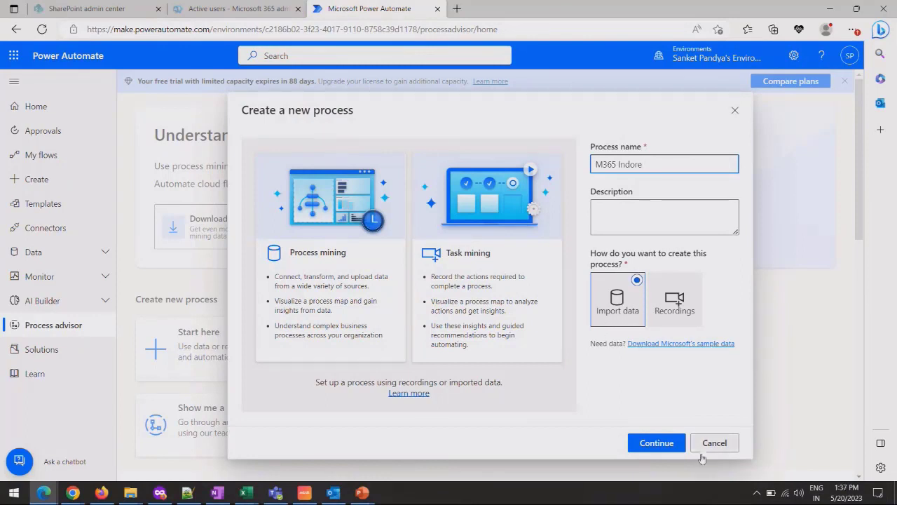
{"action": "left_click", "coordinate": [656, 443]}
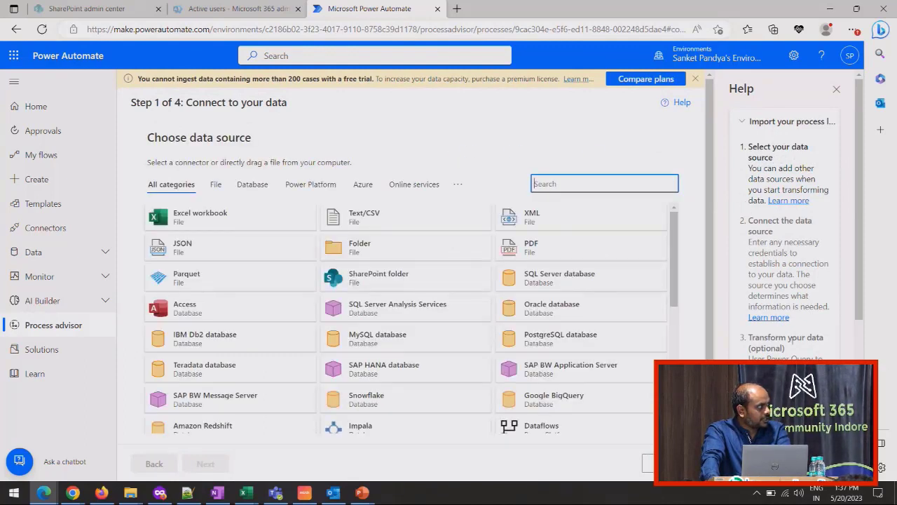
- Examine the import help and the available data source connectors by category, from files and databases to online services and others
{"action": "scroll", "coordinate": [790, 340], "scroll_direction": "down", "scroll_amount": 2}
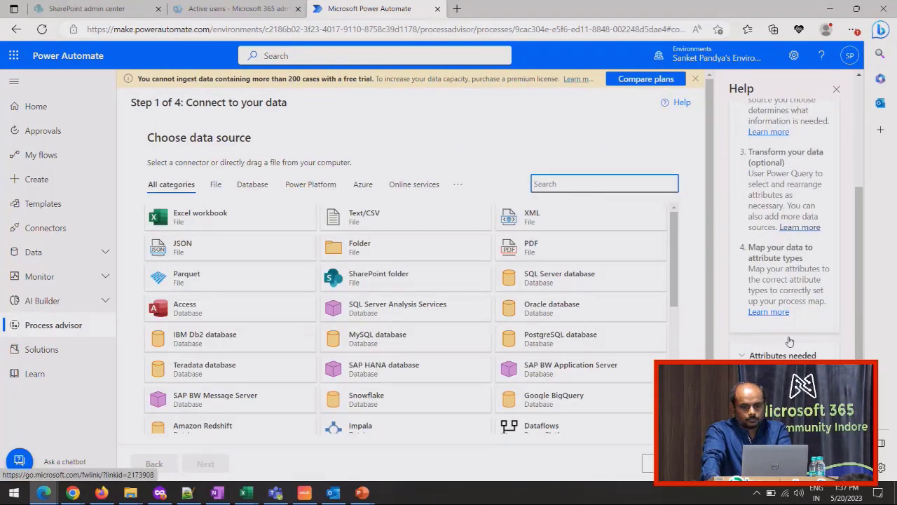
{"action": "scroll", "coordinate": [790, 340], "scroll_direction": "up", "scroll_amount": 2}
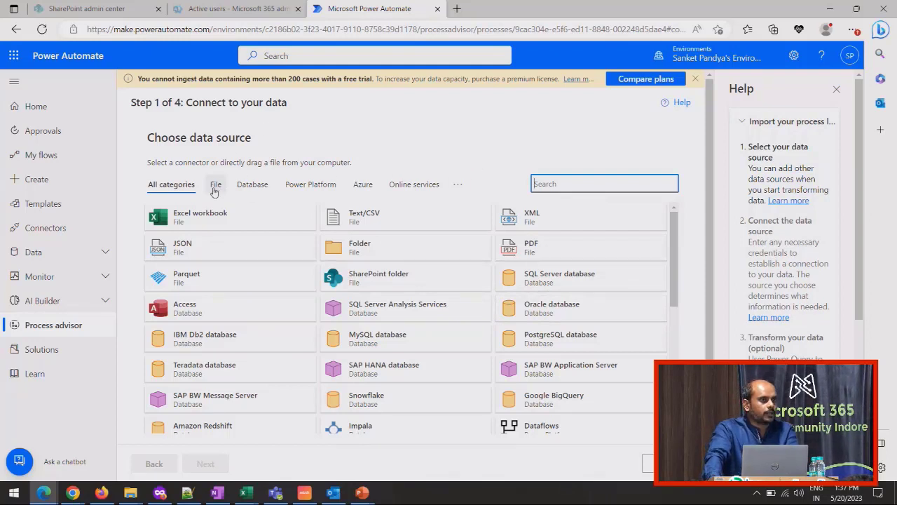
{"action": "scroll", "coordinate": [339, 319], "scroll_direction": "down", "scroll_amount": 5}
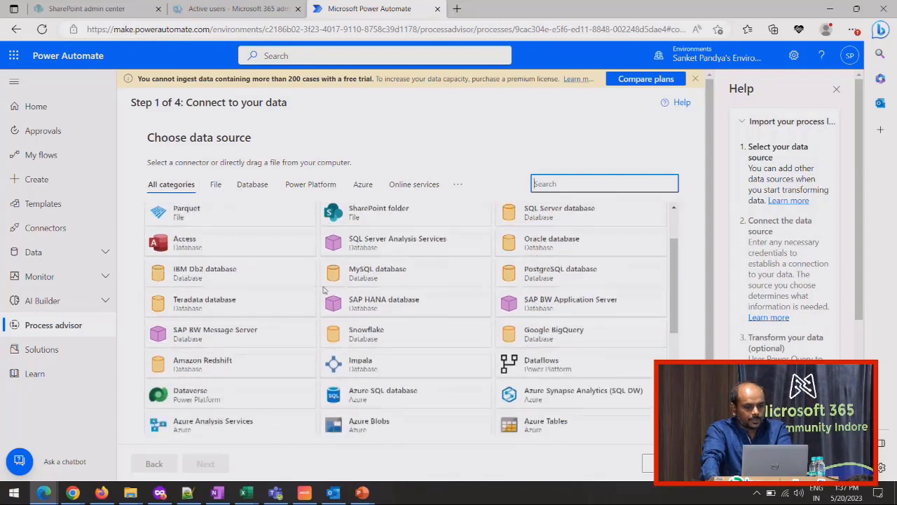
{"action": "scroll", "coordinate": [339, 319], "scroll_direction": "down", "scroll_amount": 2}
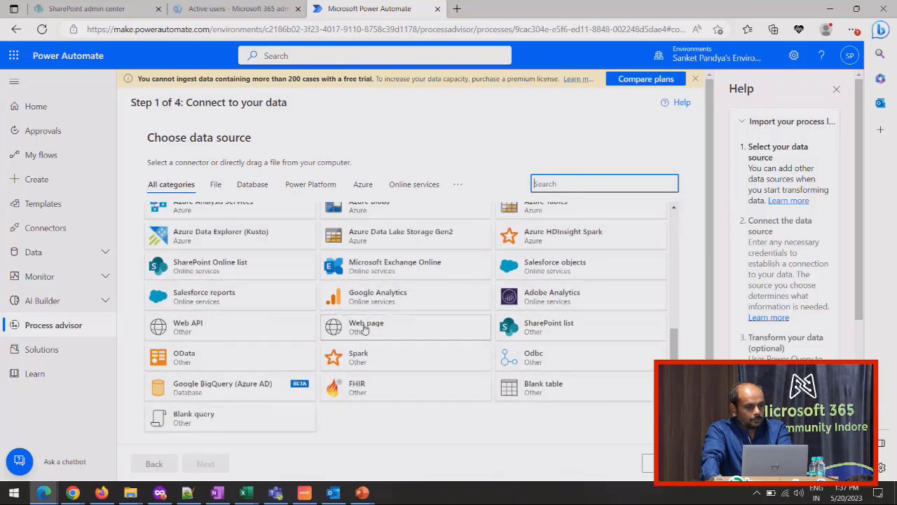
{"action": "scroll", "coordinate": [301, 276], "scroll_direction": "up", "scroll_amount": 7}
{"action": "left_click", "coordinate": [217, 184]}
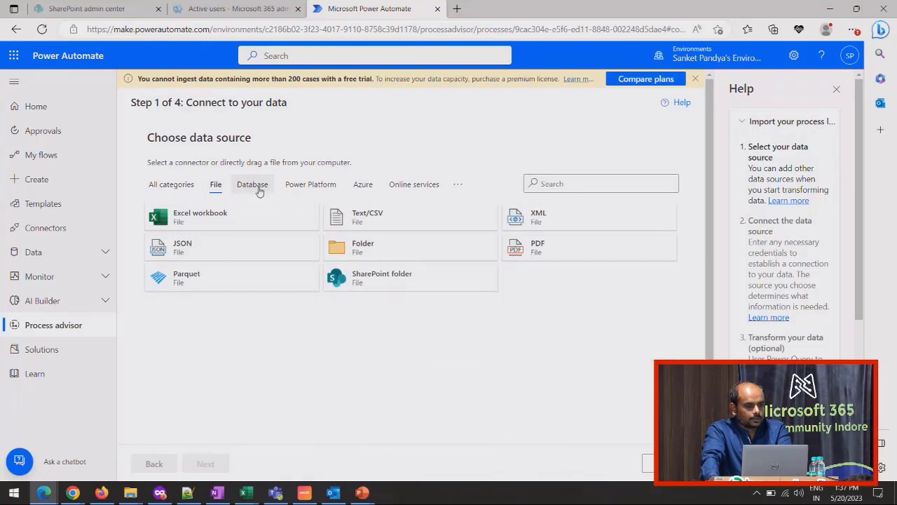
{"action": "left_click", "coordinate": [252, 184]}
{"action": "left_click", "coordinate": [324, 188]}
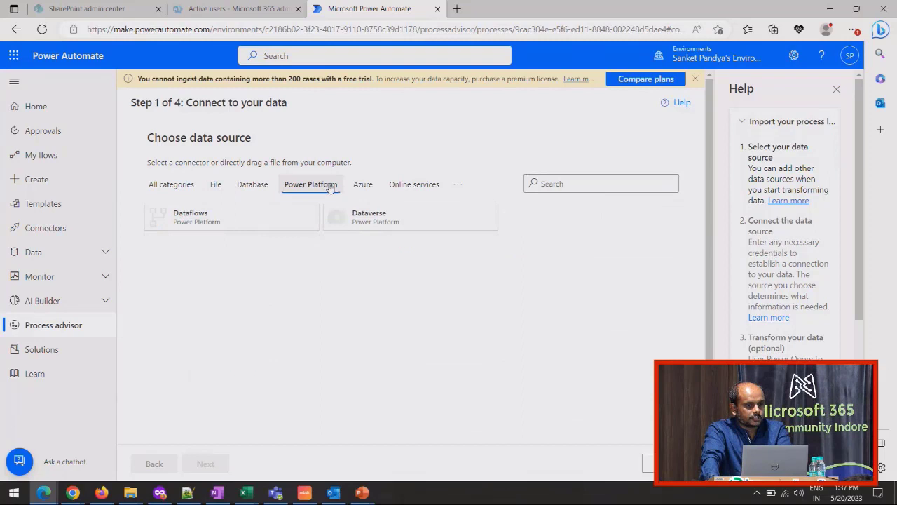
{"action": "left_click", "coordinate": [376, 189]}
{"action": "left_click", "coordinate": [424, 191]}
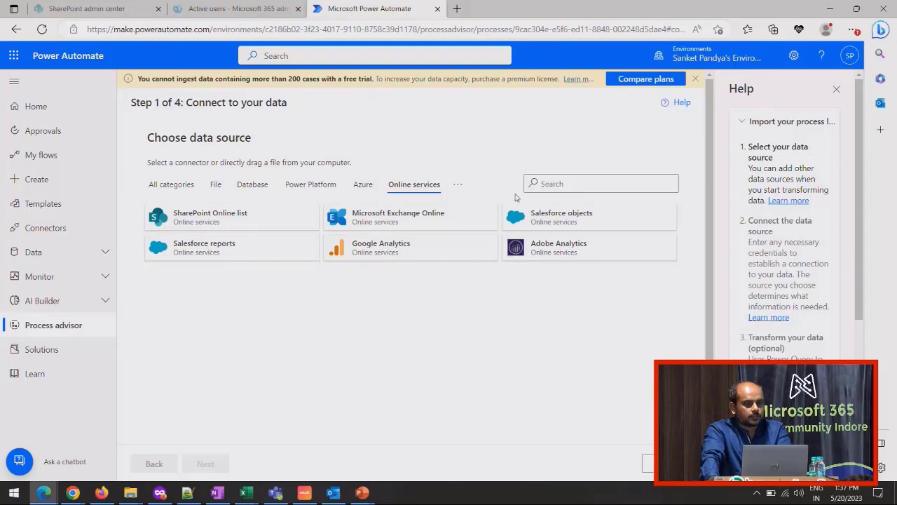
{"action": "left_click", "coordinate": [458, 184]}
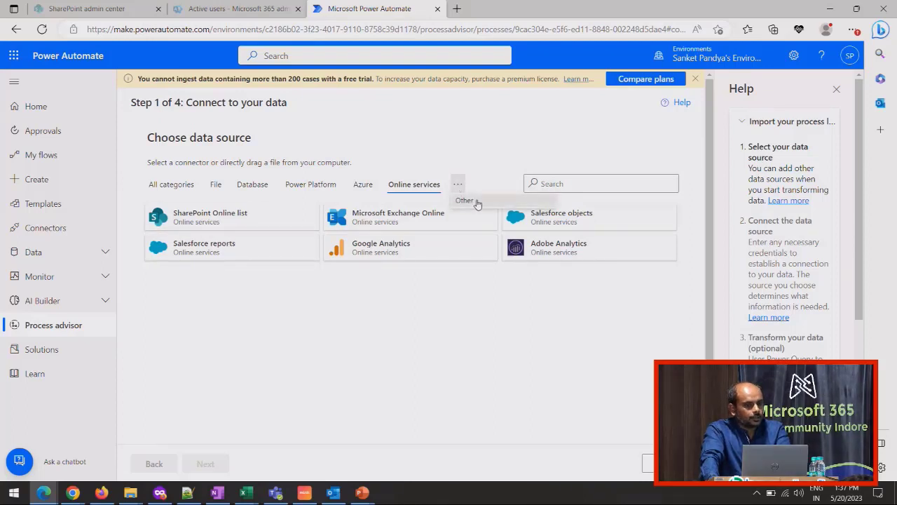
{"action": "left_click", "coordinate": [476, 202]}
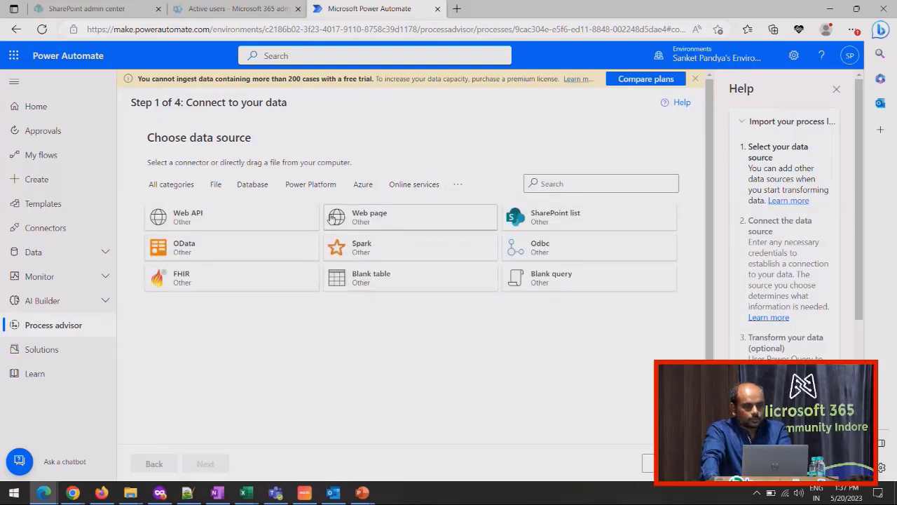
{"action": "left_click", "coordinate": [414, 186]}
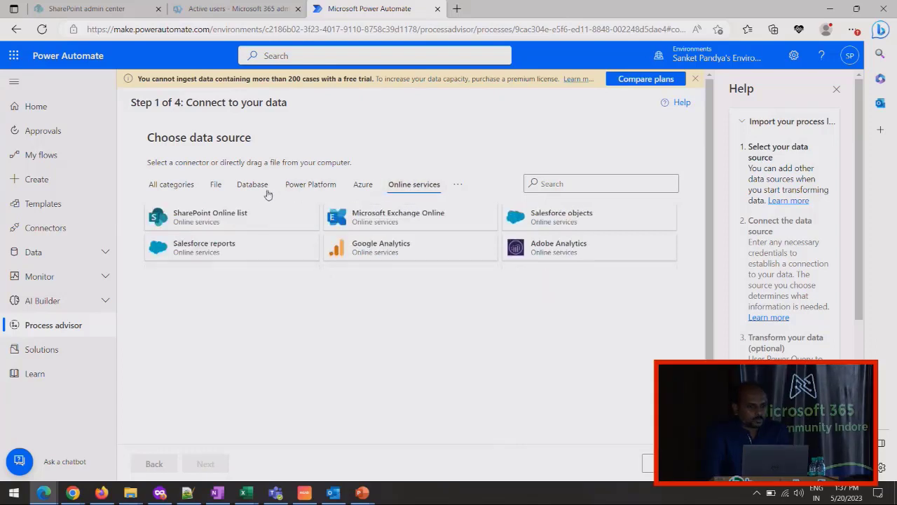
- Choose the Text/CSV file connector as the data source and set its connection to Upload file (Preview)
{"action": "left_click", "coordinate": [218, 188]}
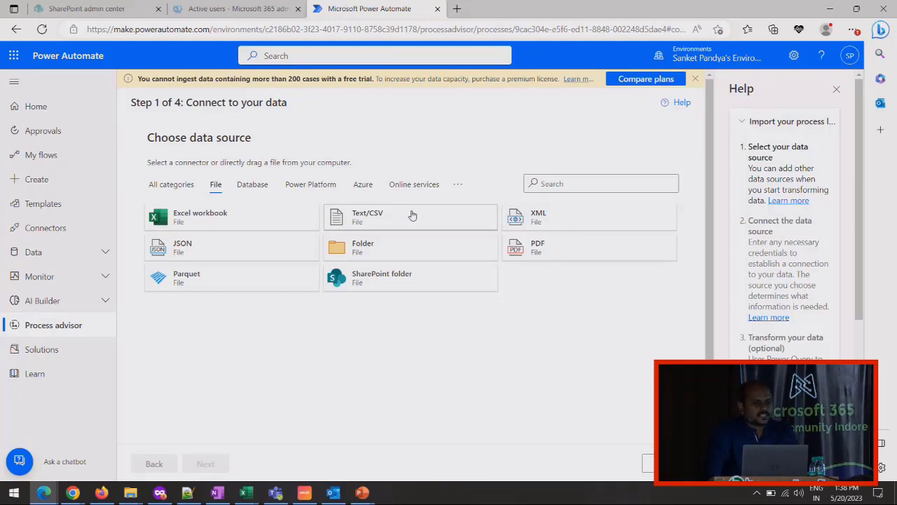
{"action": "left_click", "coordinate": [378, 220]}
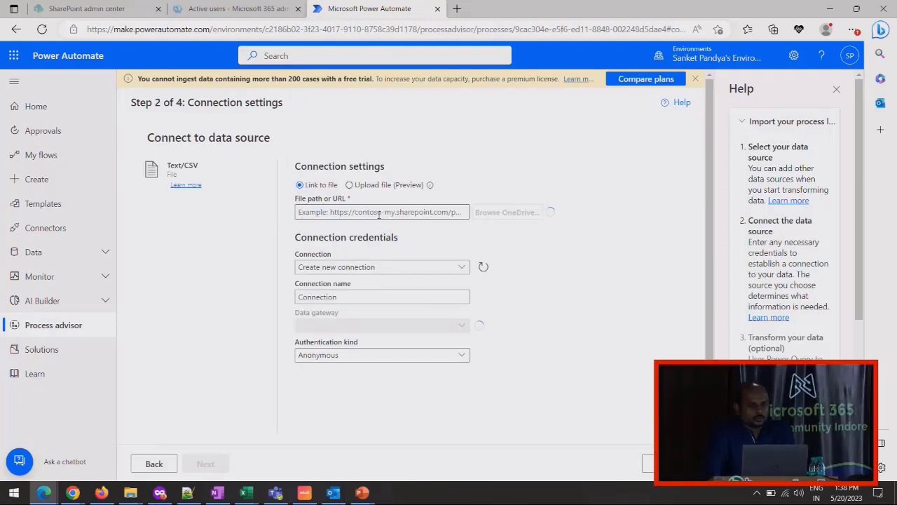
{"action": "left_click", "coordinate": [350, 186]}
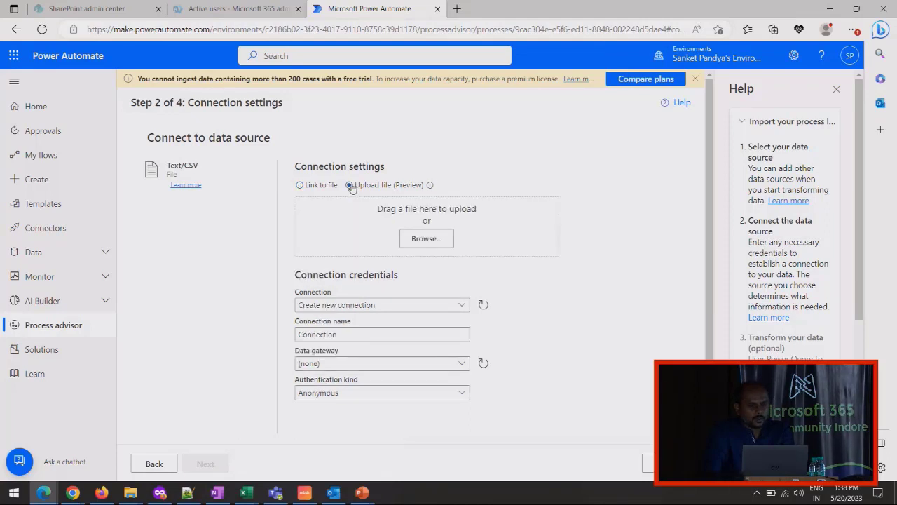
{"action": "left_click", "coordinate": [314, 186]}
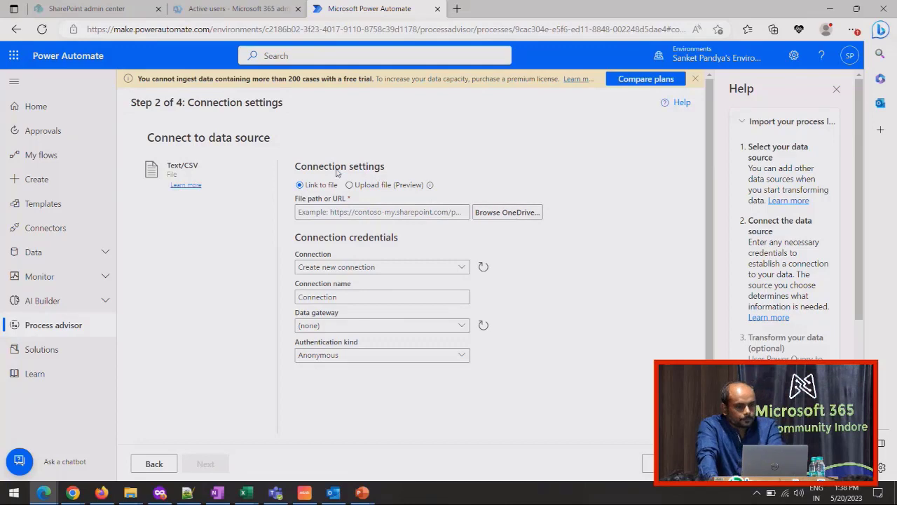
{"action": "left_click", "coordinate": [352, 188]}
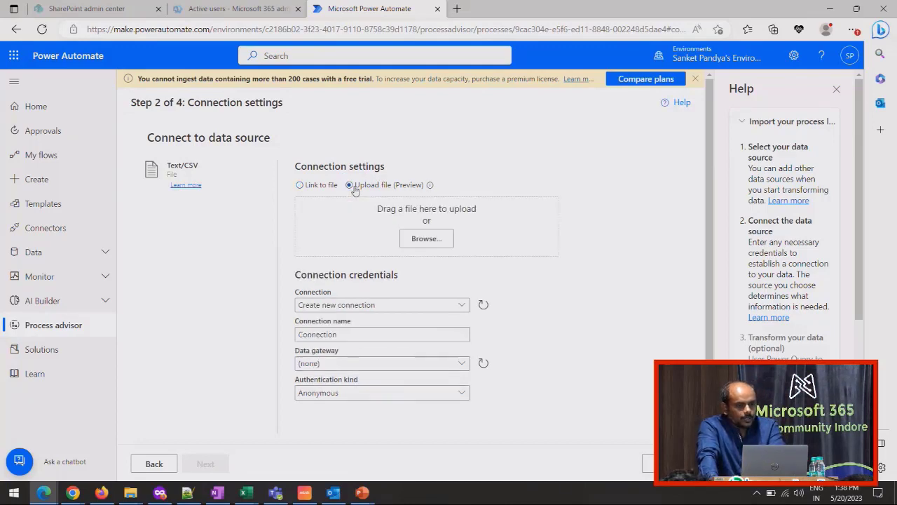
- Upload SampleData_AP_Refunds_Financial_EventLog (1) 2.csv as the source file and continue to its data preview
{"action": "left_click", "coordinate": [445, 240]}
{"action": "double_click", "coordinate": [533, 227]}
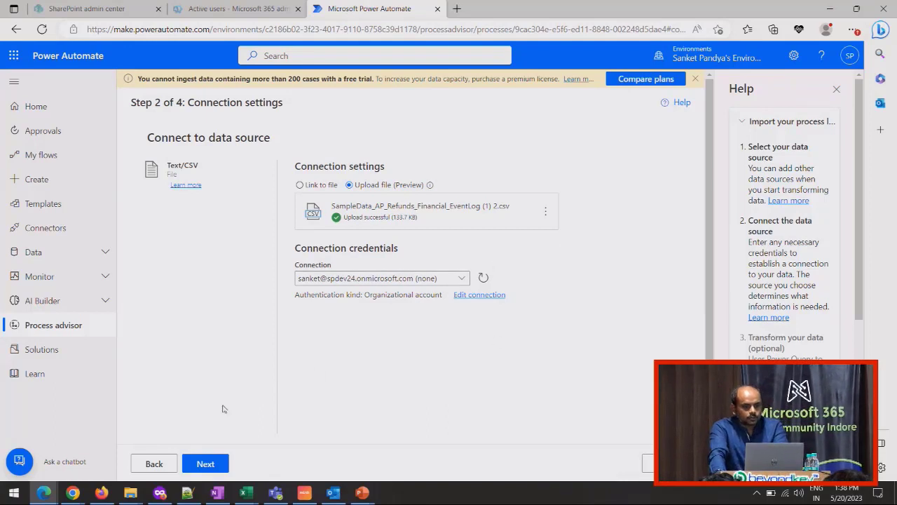
{"action": "left_click", "coordinate": [201, 461]}
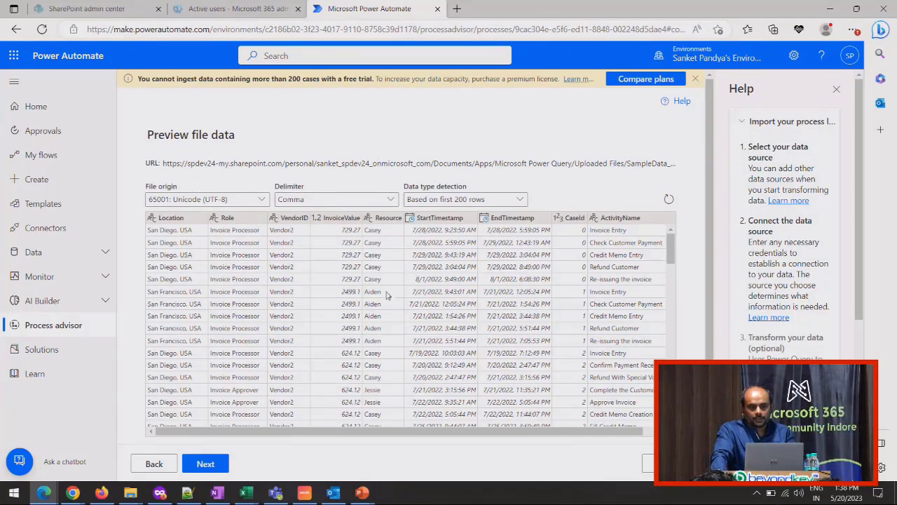
- Review the event log rows in the file preview and continue to attribute mapping without transforming the data
{"action": "scroll", "coordinate": [503, 291], "scroll_direction": "down", "scroll_amount": 5}
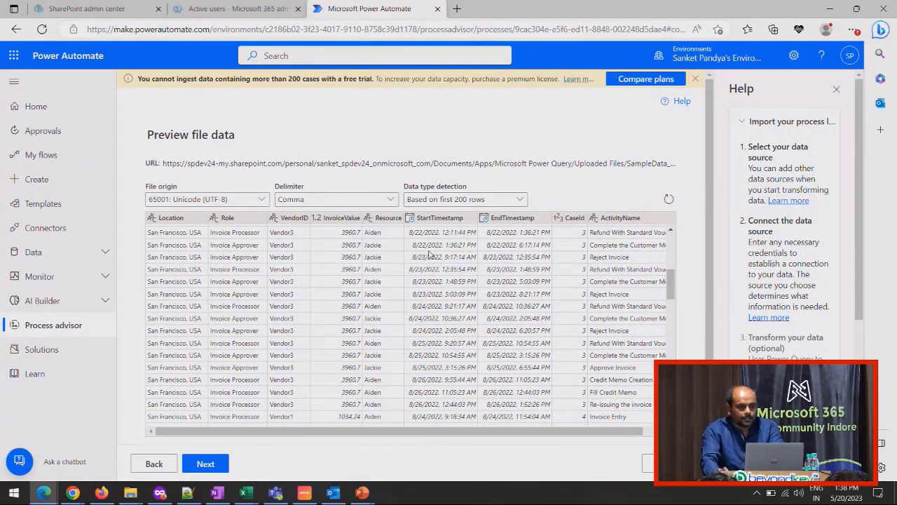
{"action": "scroll", "coordinate": [518, 321], "scroll_direction": "down", "scroll_amount": 10}
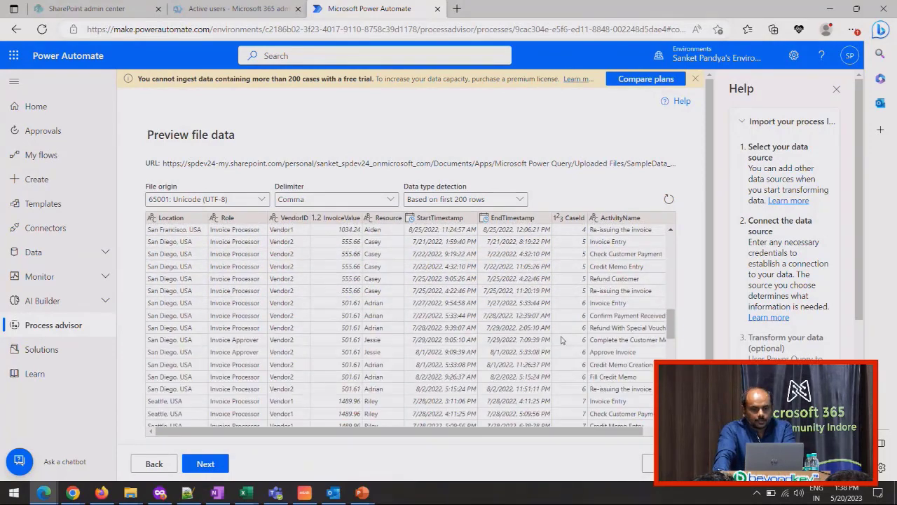
{"action": "left_click", "coordinate": [208, 463]}
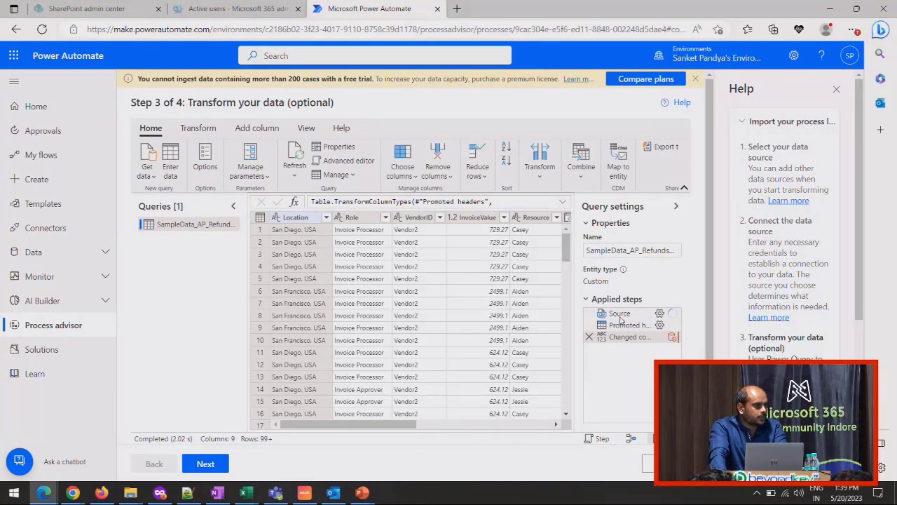
{"action": "scroll", "coordinate": [492, 291], "scroll_direction": "down", "scroll_amount": 1}
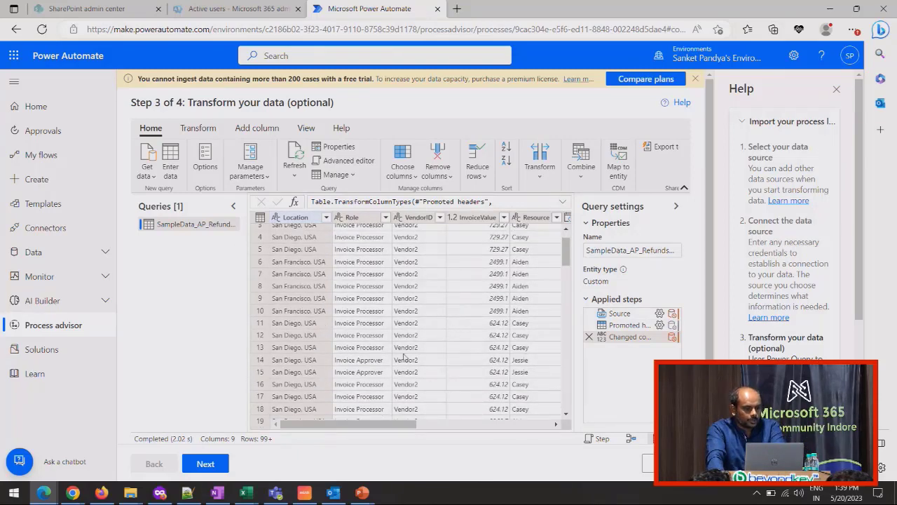
{"action": "left_click", "coordinate": [208, 466]}
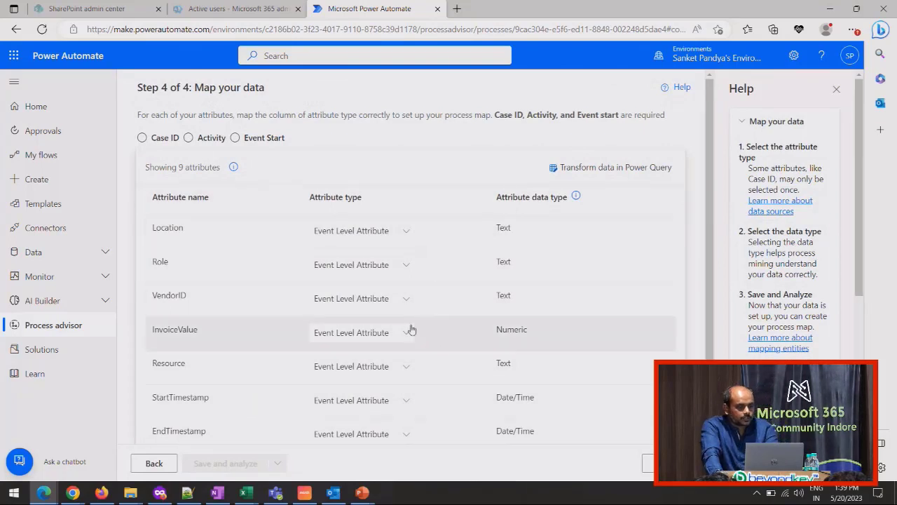
- Map the InvoiceValue attribute as Financial per Case and the Resource attribute as Resource
{"action": "scroll", "coordinate": [410, 333], "scroll_direction": "down", "scroll_amount": 2}
{"action": "scroll", "coordinate": [410, 344], "scroll_direction": "up", "scroll_amount": 2}
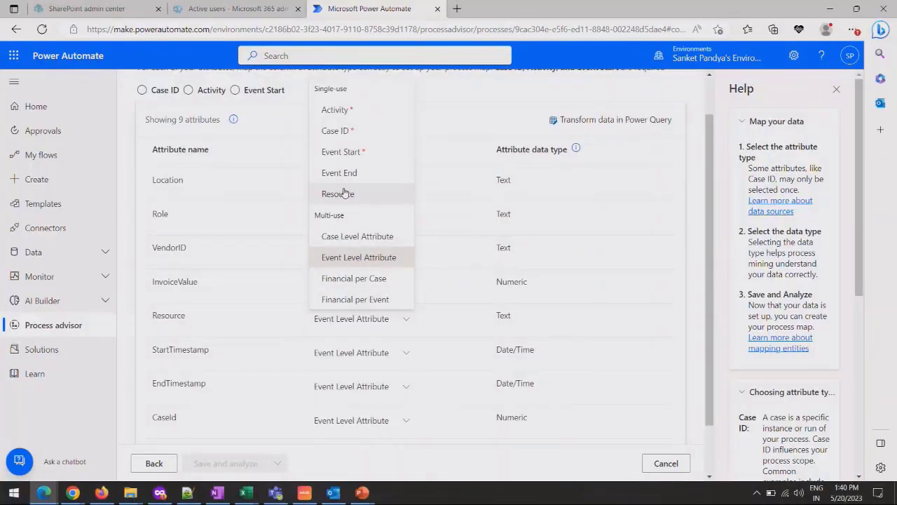
{"action": "left_click", "coordinate": [339, 195]}
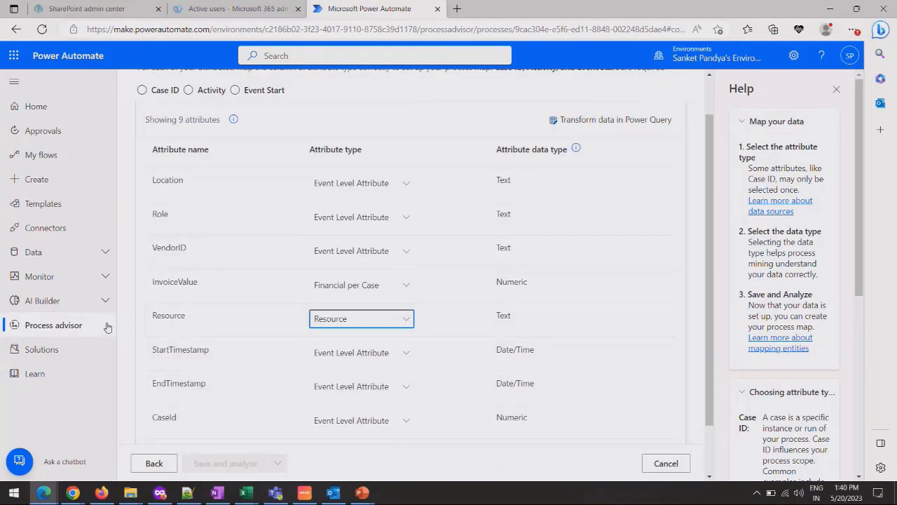
- Map the StartTimestamp attribute as Event Start and the EndTimestamp attribute as Event End
{"action": "left_click", "coordinate": [334, 358]}
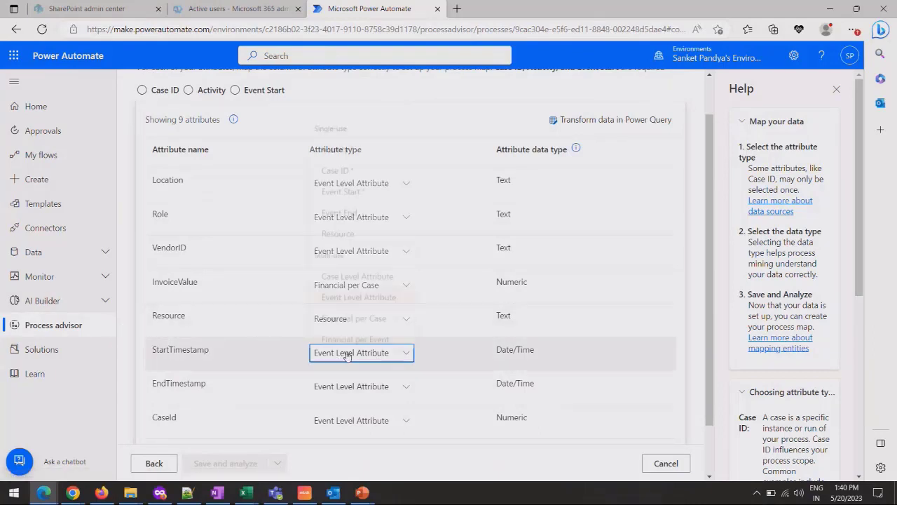
{"action": "left_click", "coordinate": [342, 187]}
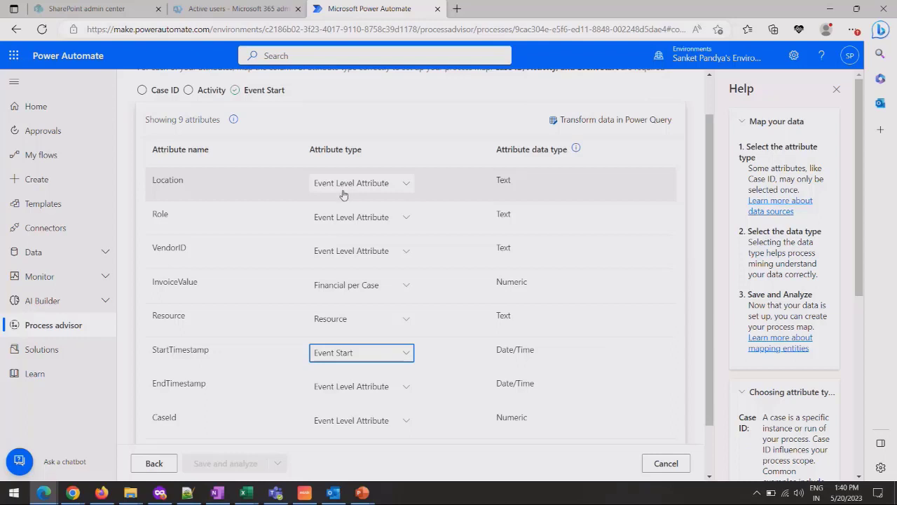
{"action": "left_click", "coordinate": [383, 386]}
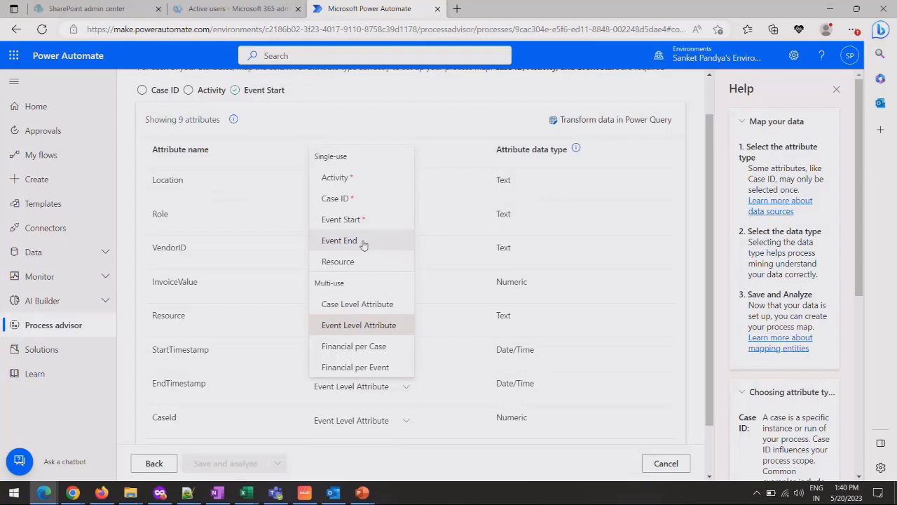
{"action": "left_click", "coordinate": [363, 242]}
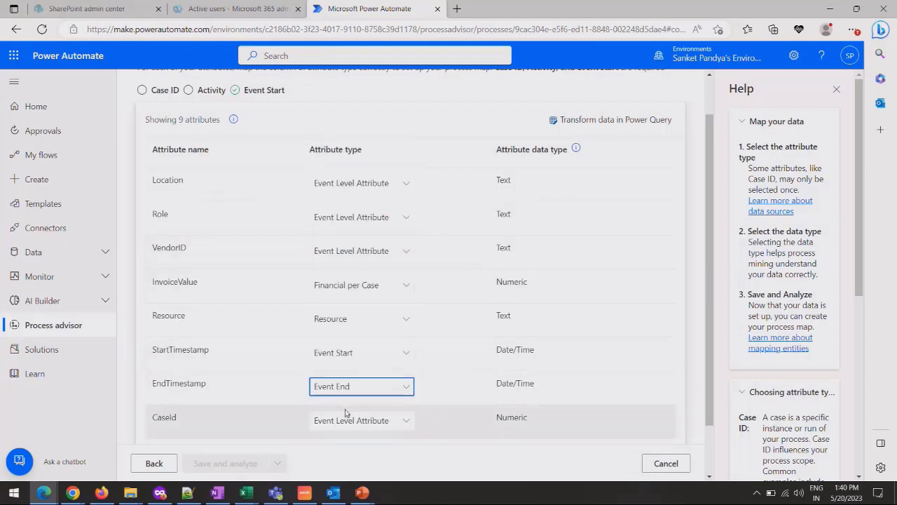
- Map the CaseId attribute as Case ID and the ActivityName attribute as Activity
{"action": "scroll", "coordinate": [390, 419], "scroll_direction": "down", "scroll_amount": 1}
{"action": "left_click", "coordinate": [388, 359]}
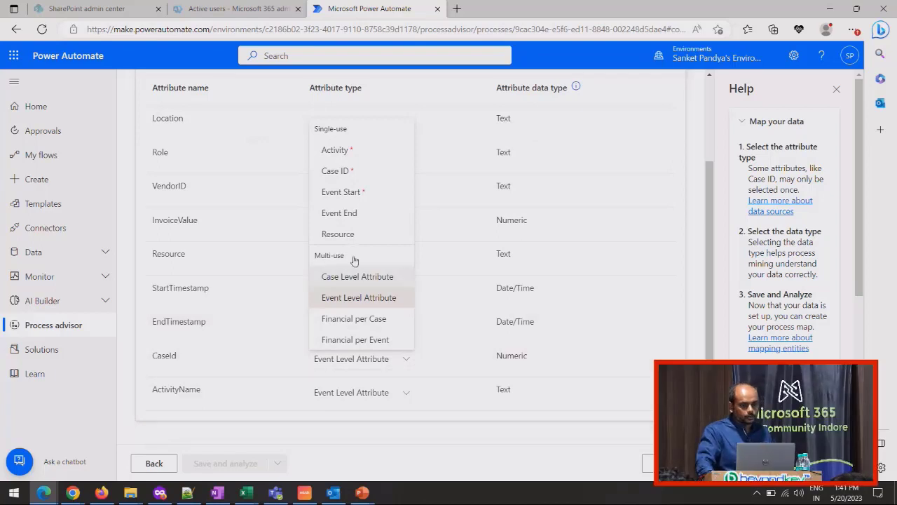
{"action": "left_click", "coordinate": [336, 170]}
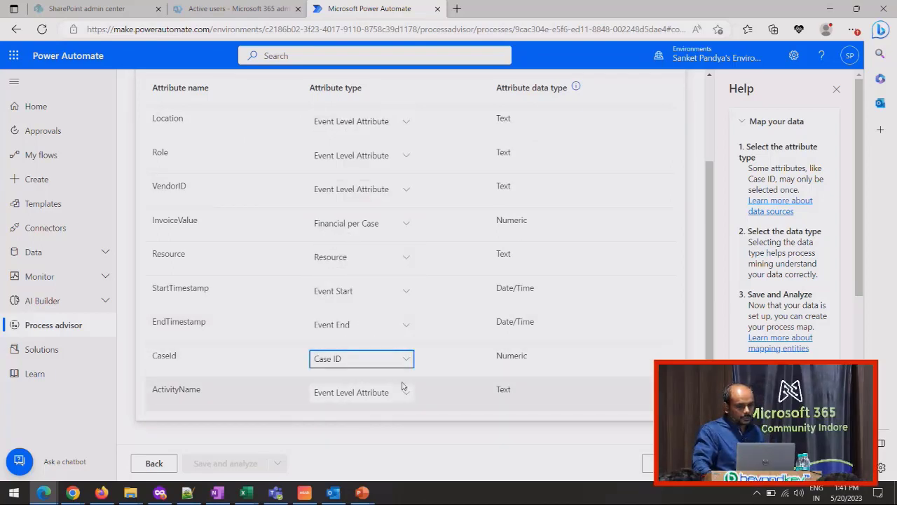
{"action": "left_click", "coordinate": [352, 392]}
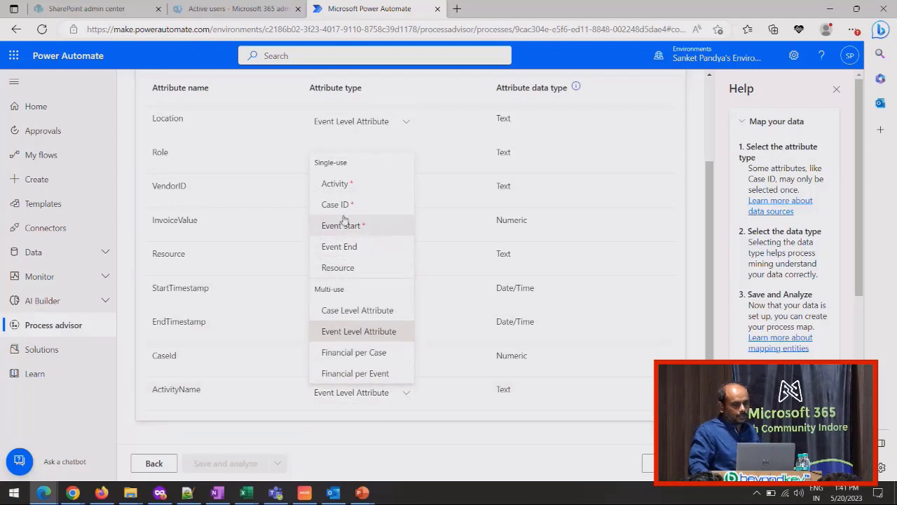
{"action": "left_click", "coordinate": [371, 186]}
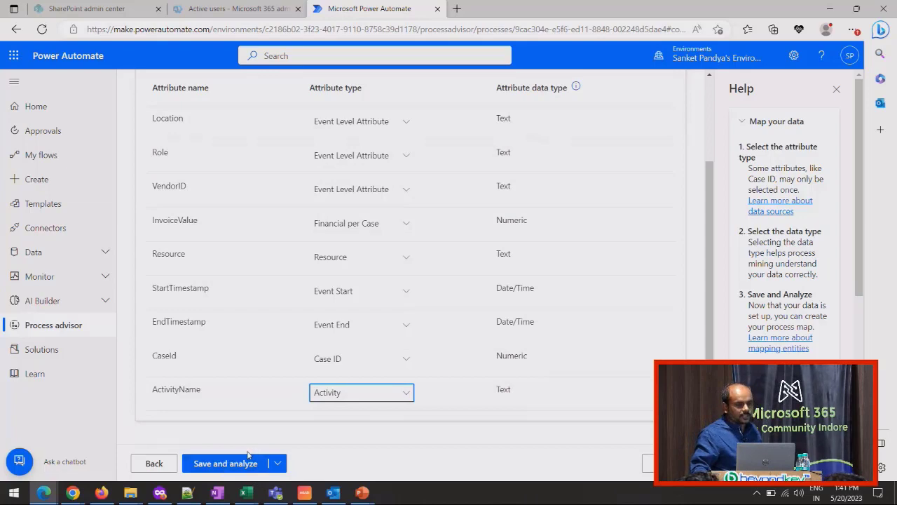
- Check that the required attributes are mapped, then save and analyze the process
{"action": "scroll", "coordinate": [358, 288], "scroll_direction": "up", "scroll_amount": 2}
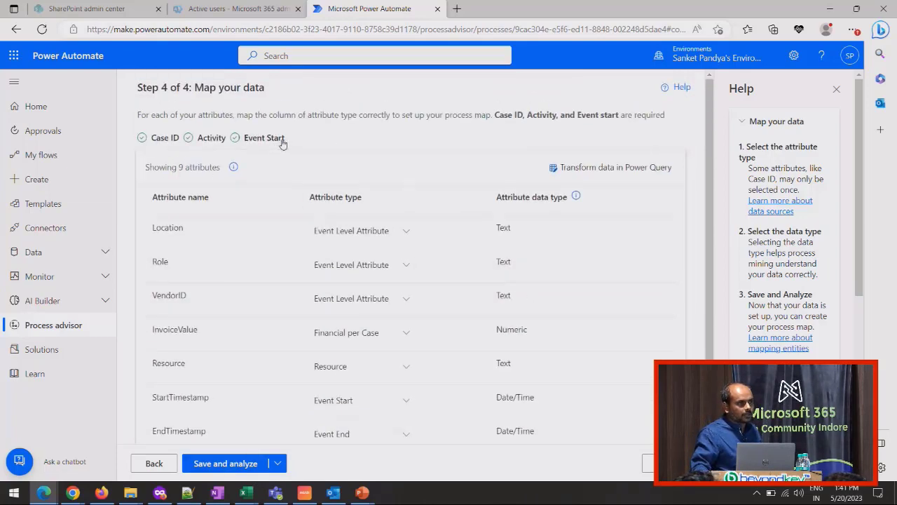
{"action": "scroll", "coordinate": [284, 144], "scroll_direction": "down", "scroll_amount": 2}
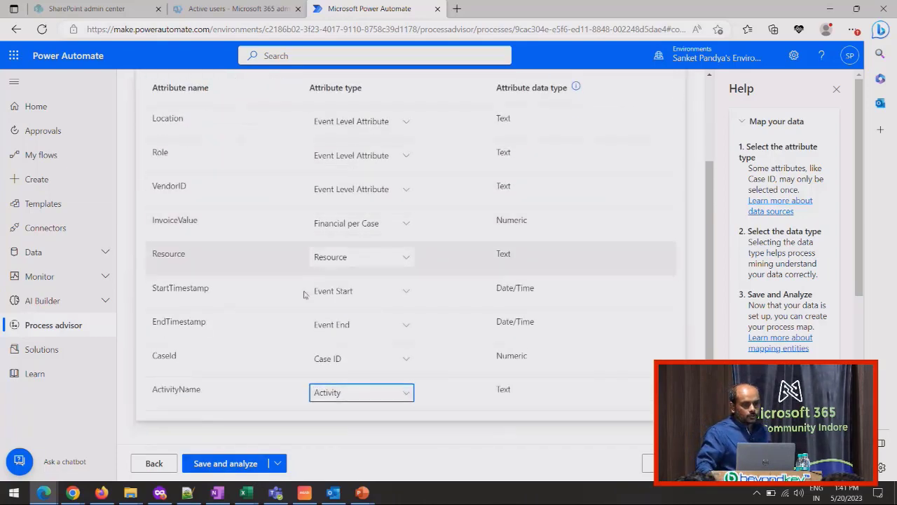
{"action": "left_click", "coordinate": [220, 467]}
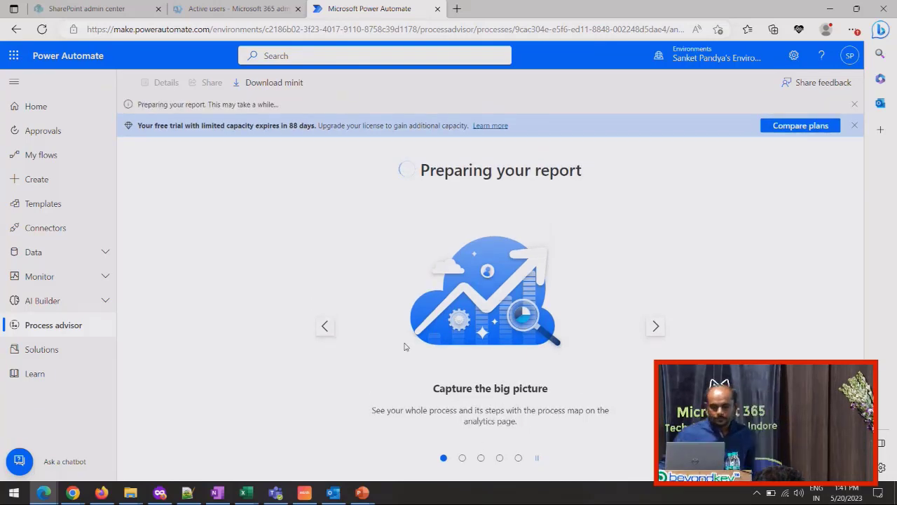
- Switch to Minit to look at its process list and return to Power Automate's report preparation page
{"action": "mouse_move", "coordinate": [304, 494]}
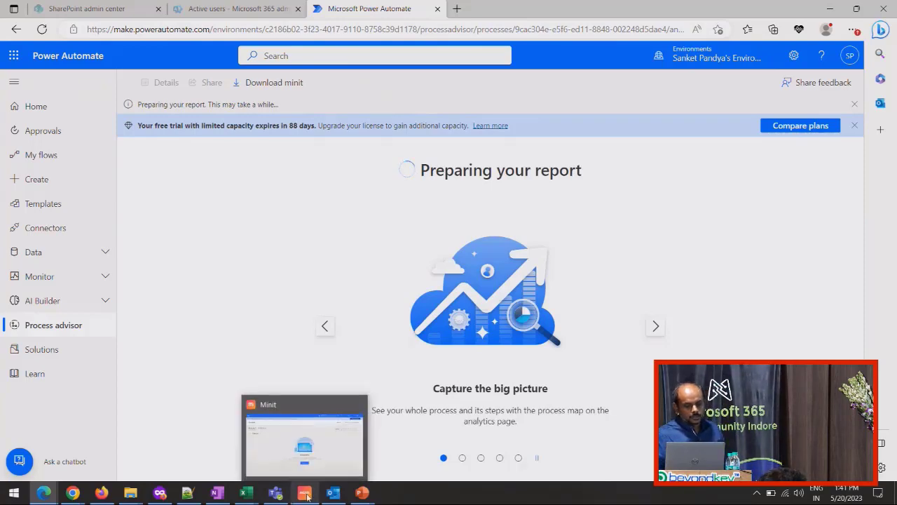
{"action": "left_click", "coordinate": [285, 444]}
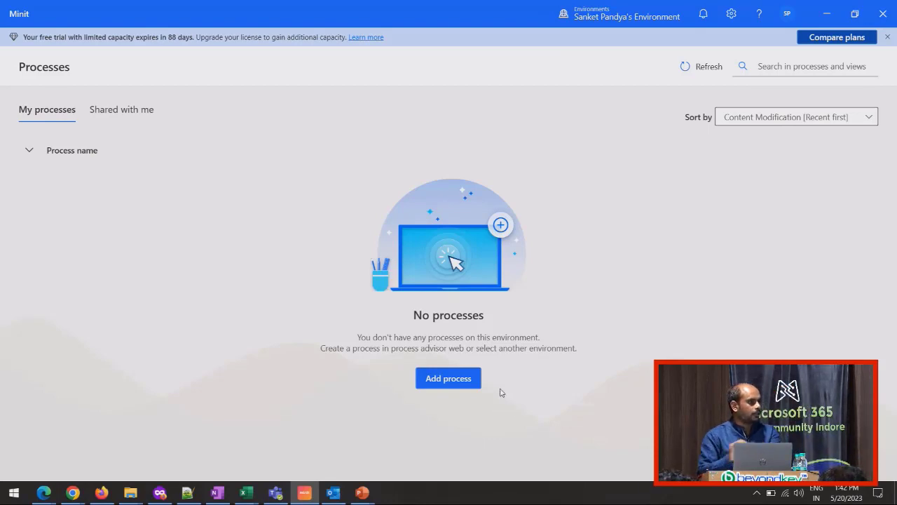
{"action": "key", "text": "alt+Tab"}
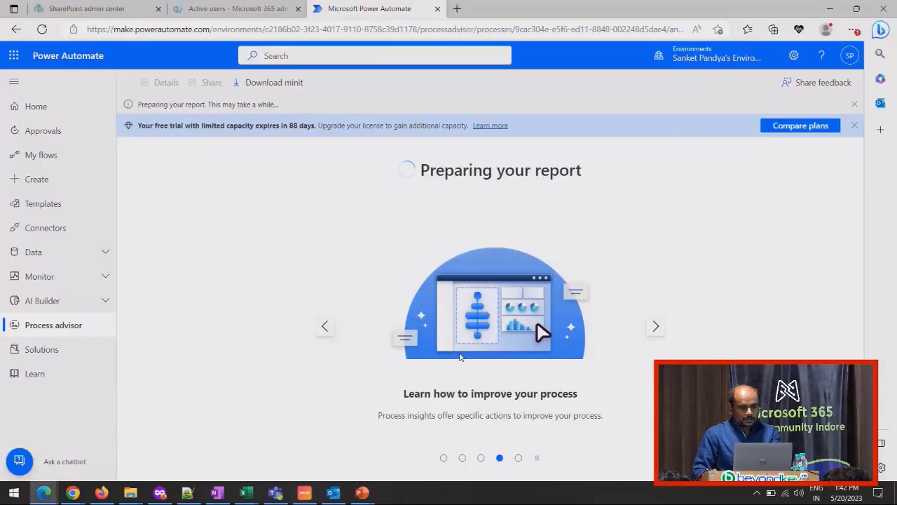
{"action": "key", "text": "alt+Tab"}
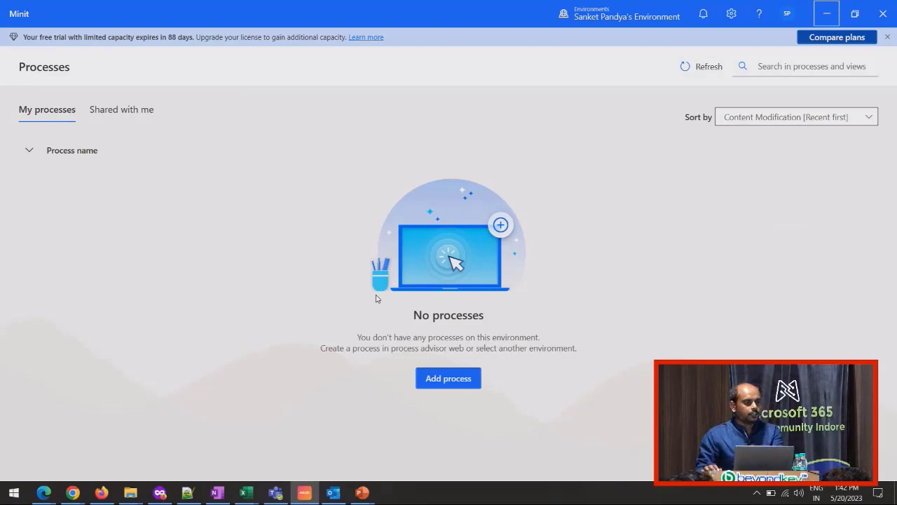
{"action": "key", "text": "alt+Tab"}
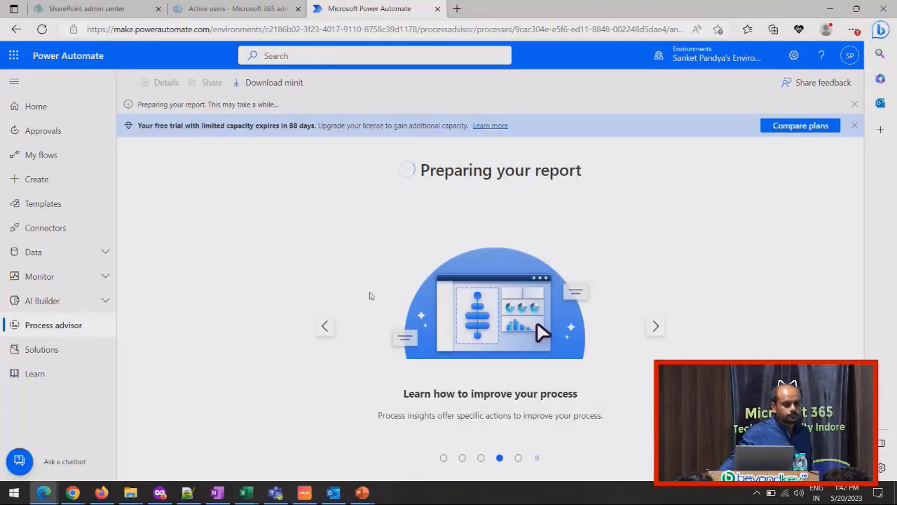
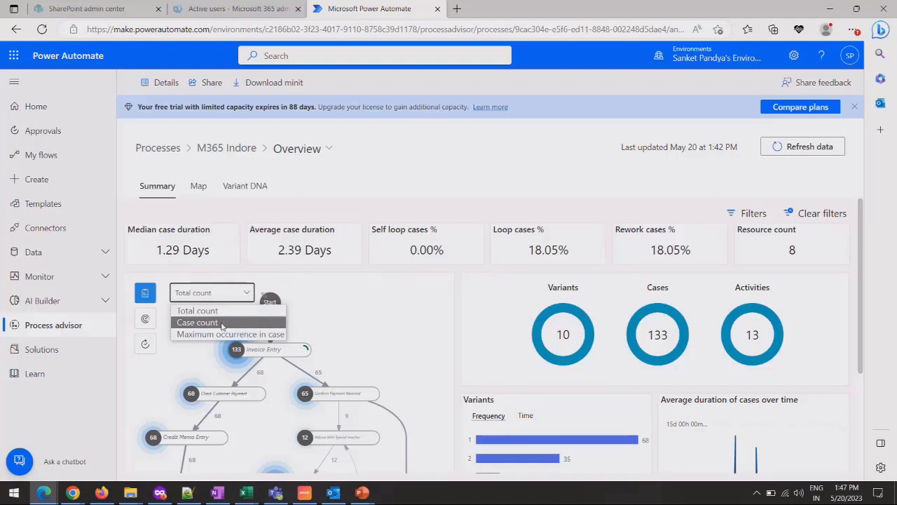
- View the process map's frequency by Case count, then by Maximum occurrence in case
{"action": "left_click", "coordinate": [221, 321]}
{"action": "scroll", "coordinate": [352, 375], "scroll_direction": "down", "scroll_amount": 1}
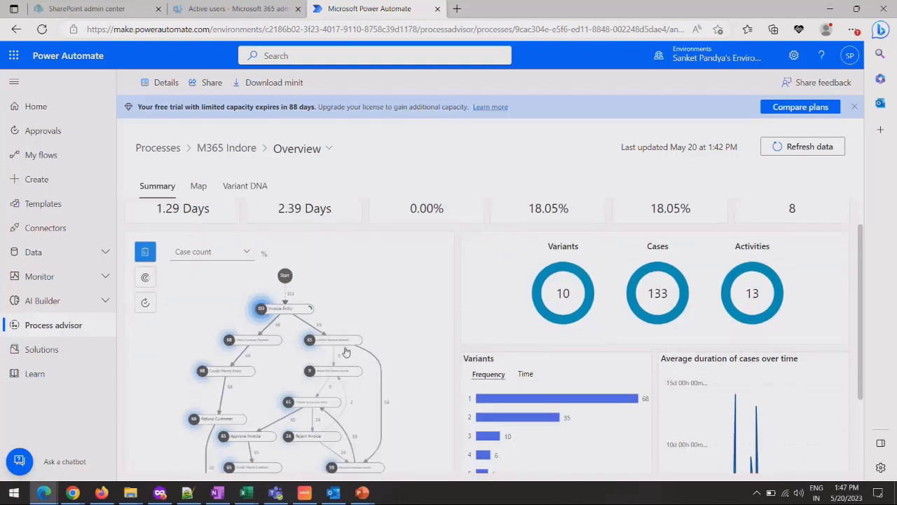
{"action": "left_click", "coordinate": [210, 253]}
{"action": "left_click", "coordinate": [200, 293]}
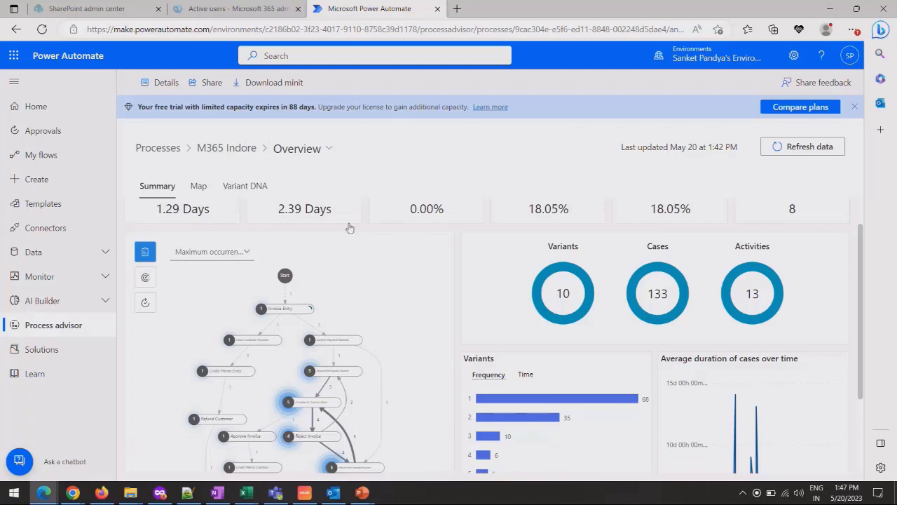
- Show the process map by total duration and examine the activities and transitions around Complete the Customer Memo
{"action": "left_click", "coordinate": [145, 279]}
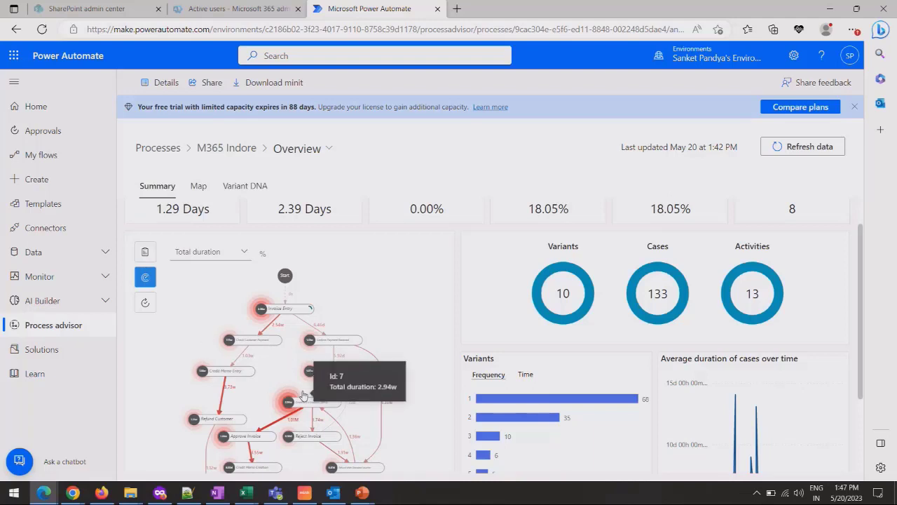
{"action": "scroll", "coordinate": [308, 396], "scroll_direction": "up", "scroll_amount": 5}
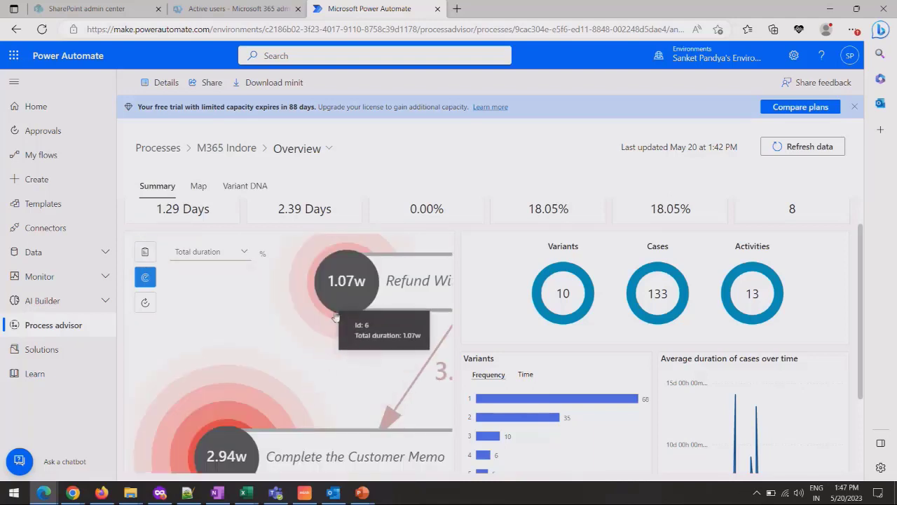
{"action": "scroll", "coordinate": [274, 352], "scroll_direction": "down", "scroll_amount": 2}
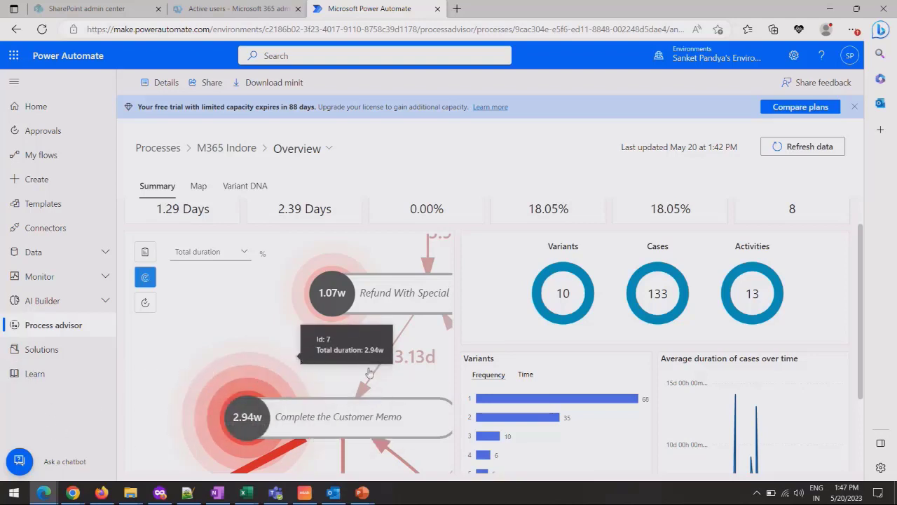
{"action": "scroll", "coordinate": [649, 398], "scroll_direction": "down", "scroll_amount": 3}
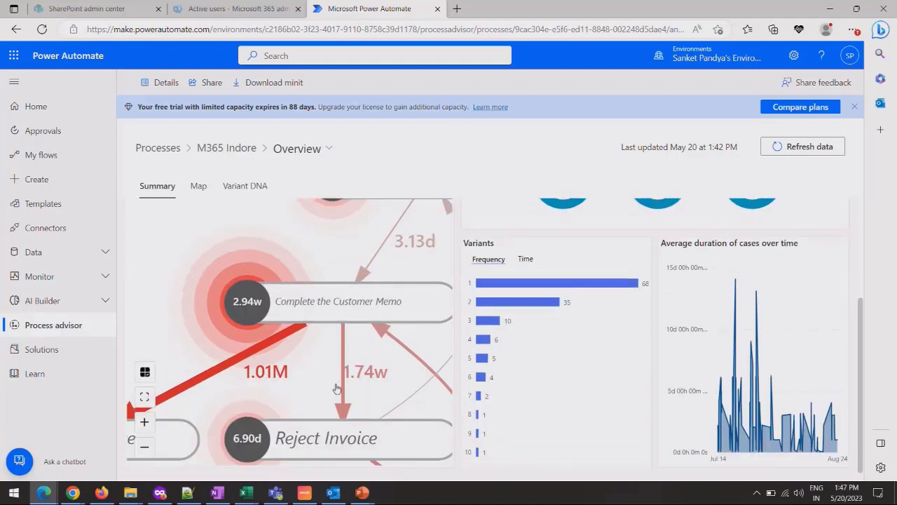
{"action": "scroll", "coordinate": [336, 389], "scroll_direction": "down", "scroll_amount": 1}
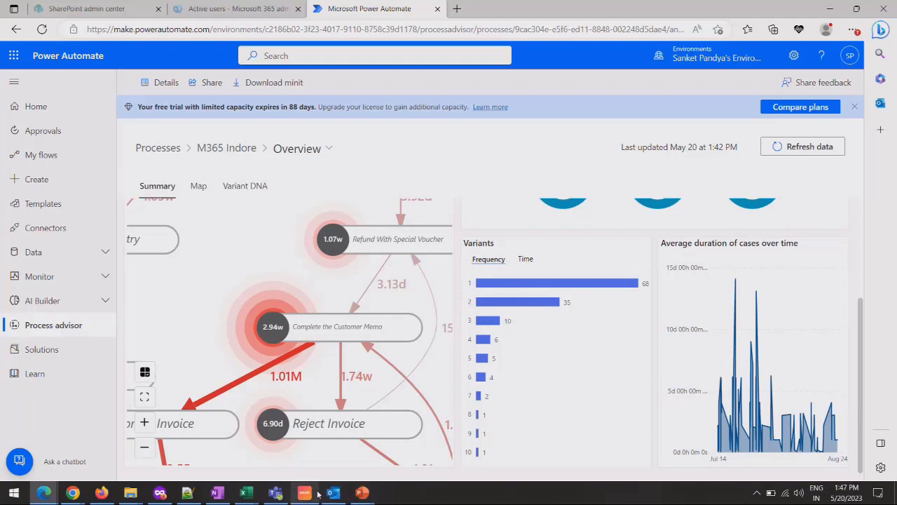
- Switch to Minit and refresh its list of processes
{"action": "mouse_move", "coordinate": [306, 487]}
{"action": "left_click", "coordinate": [327, 456]}
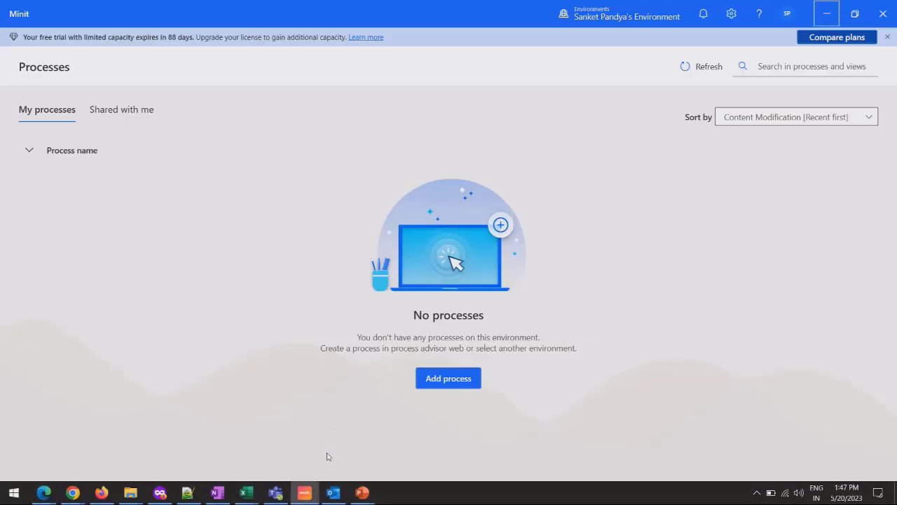
{"action": "left_click", "coordinate": [698, 74]}
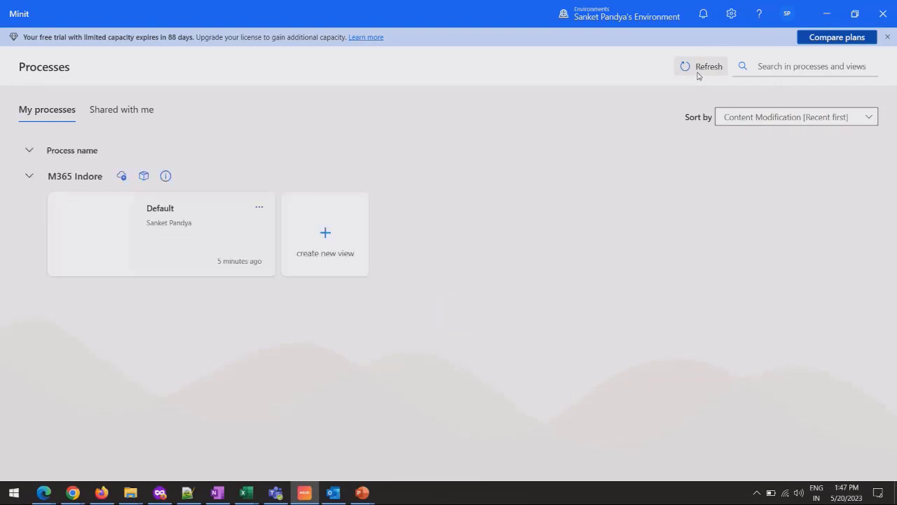
- Open the Default view of the M365 Indore process and look over its map customization settings
{"action": "left_click", "coordinate": [184, 227]}
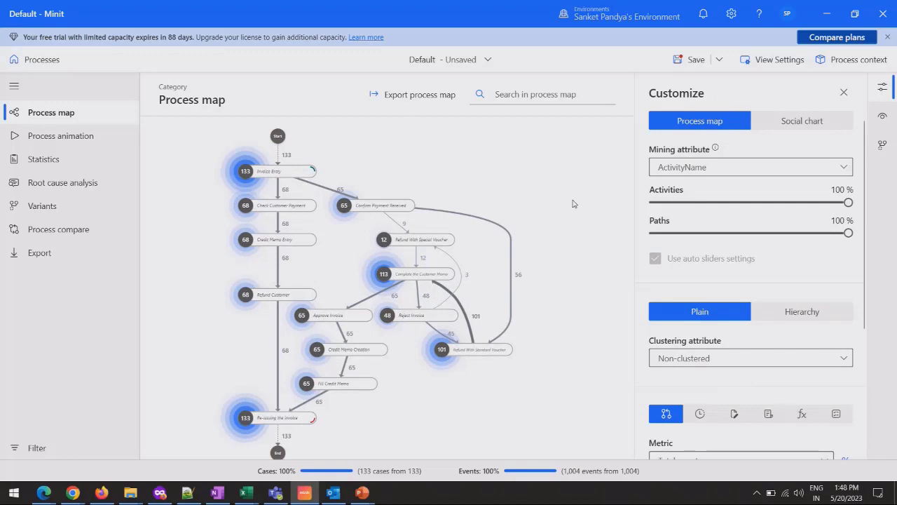
{"action": "scroll", "coordinate": [752, 274], "scroll_direction": "down", "scroll_amount": 1}
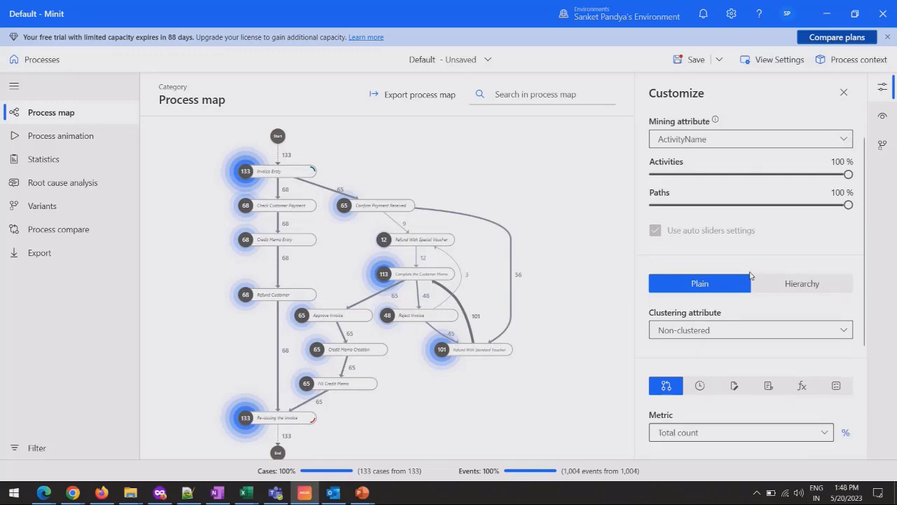
{"action": "scroll", "coordinate": [750, 275], "scroll_direction": "up", "scroll_amount": 1}
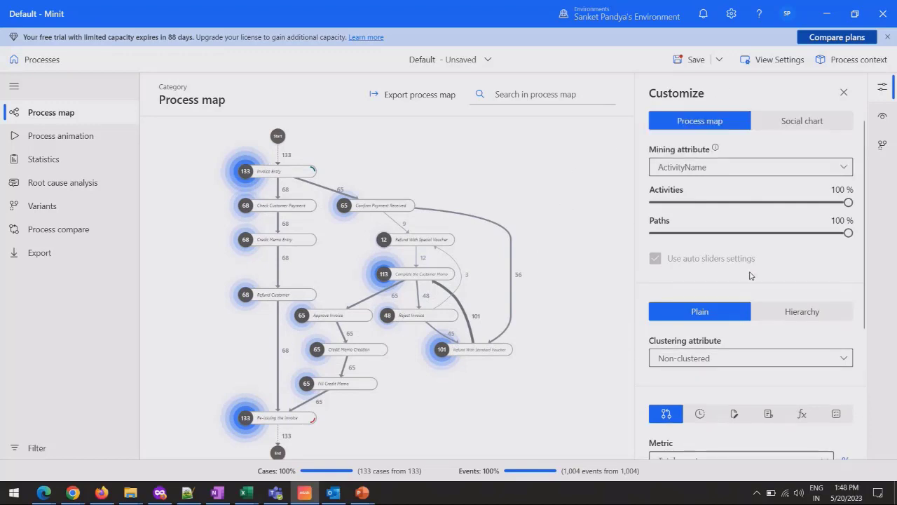
- View the process map mined by Resource and by Role, and return the mining attribute to ActivityName
{"action": "left_click", "coordinate": [698, 168]}
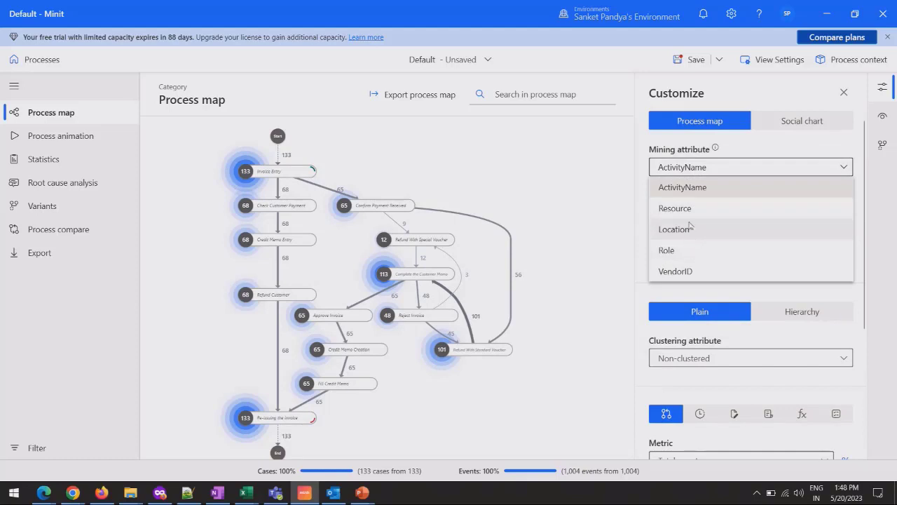
{"action": "left_click", "coordinate": [687, 208]}
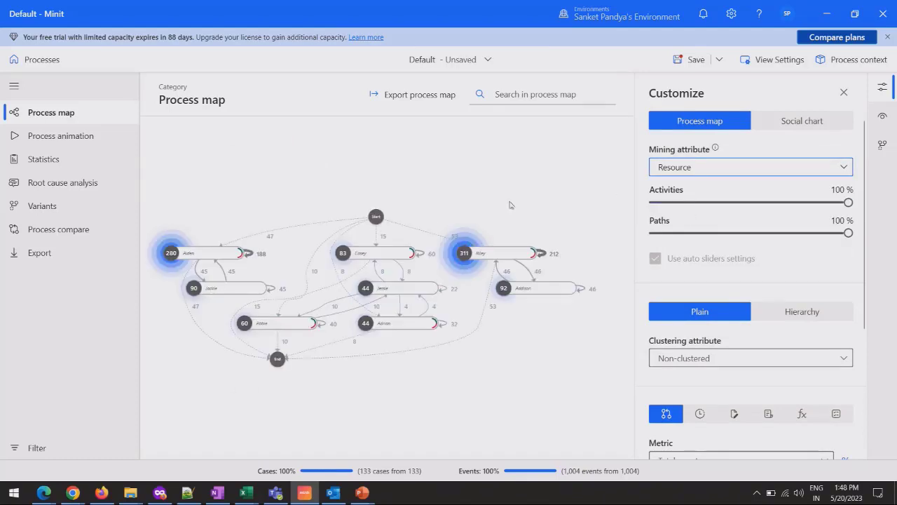
{"action": "left_click", "coordinate": [733, 168]}
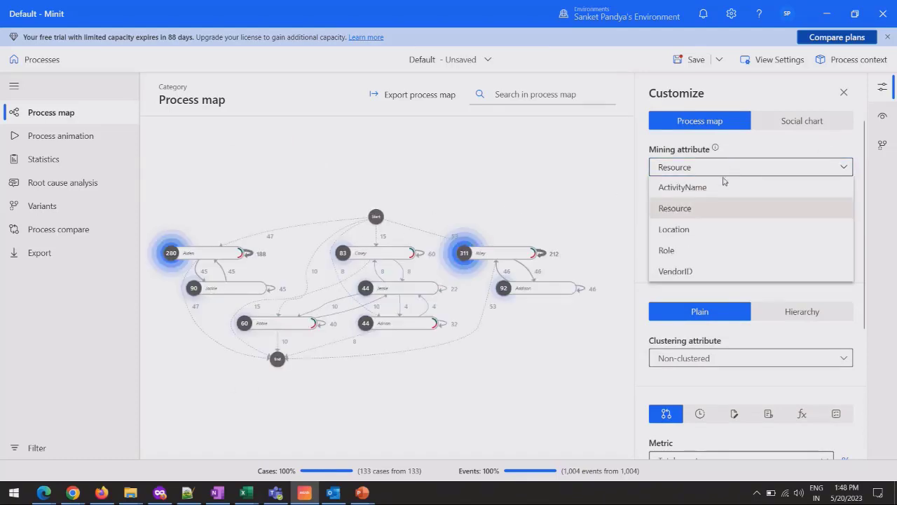
{"action": "left_click", "coordinate": [688, 257]}
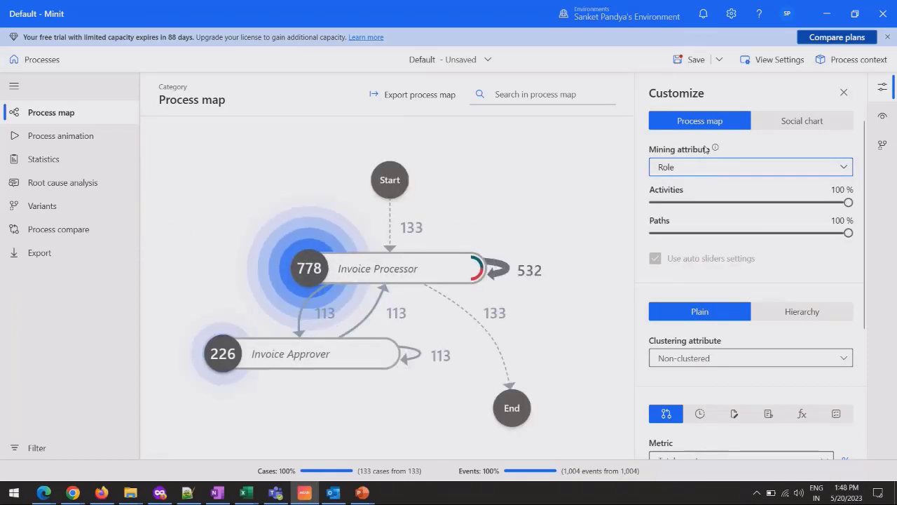
{"action": "mouse_move", "coordinate": [701, 151]}
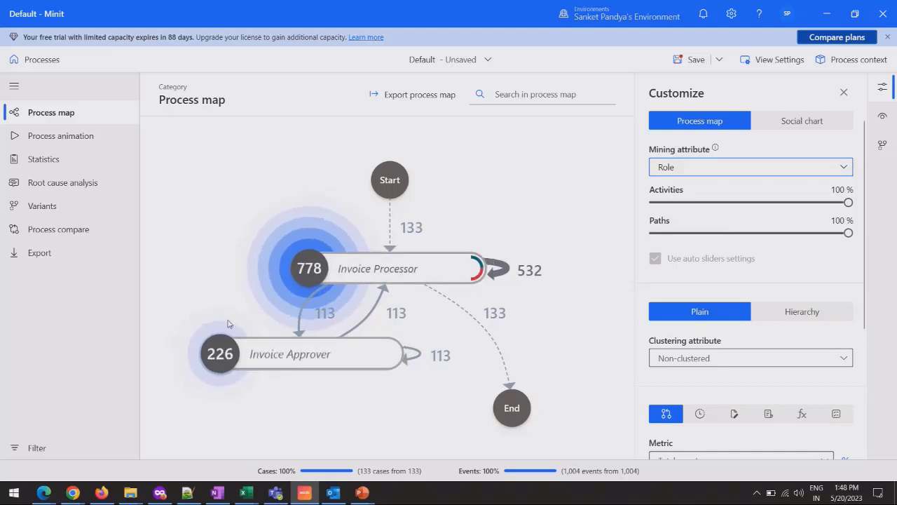
{"action": "left_click", "coordinate": [755, 174]}
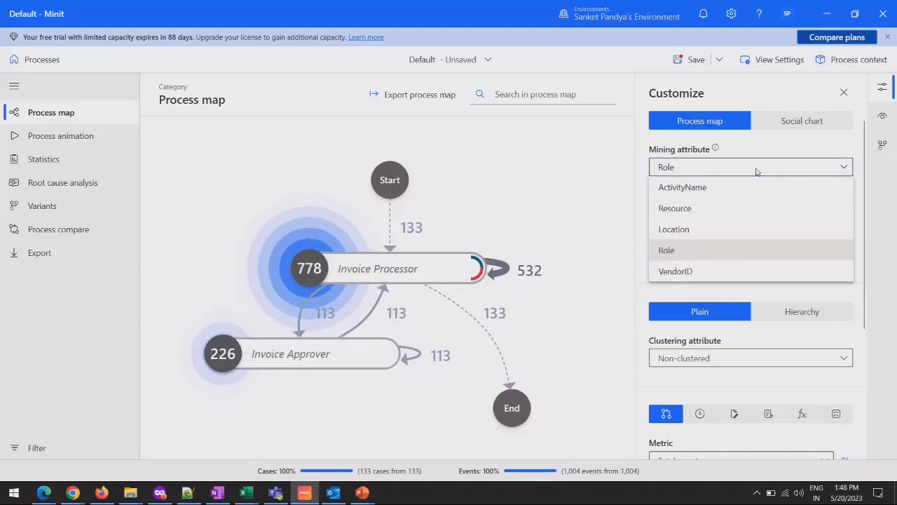
{"action": "left_click", "coordinate": [701, 188]}
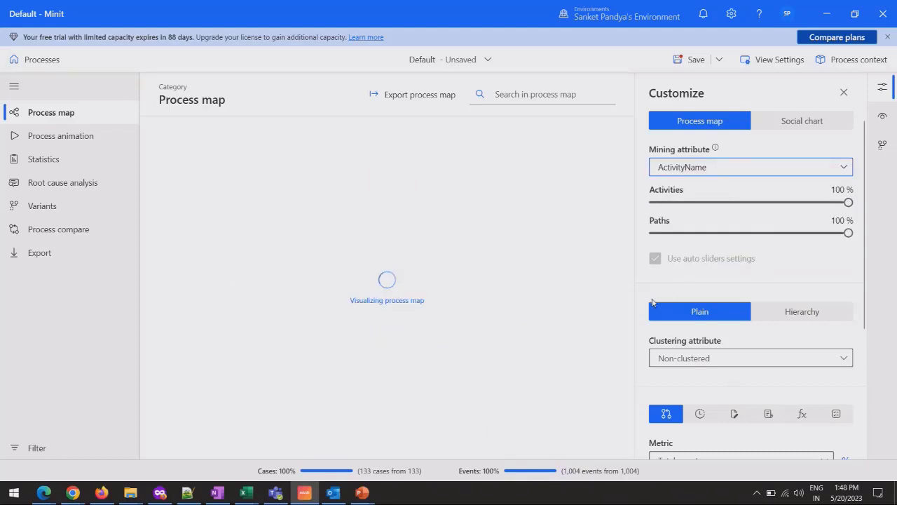
- Show the process map's frequency using the Case count metric
{"action": "scroll", "coordinate": [767, 319], "scroll_direction": "down", "scroll_amount": 3}
{"action": "scroll", "coordinate": [767, 319], "scroll_direction": "down", "scroll_amount": 2}
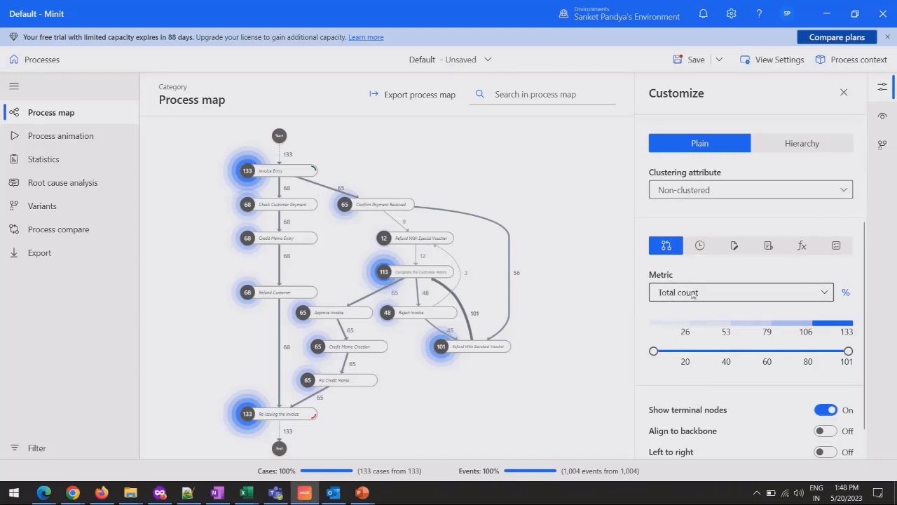
{"action": "scroll", "coordinate": [712, 281], "scroll_direction": "down", "scroll_amount": 1}
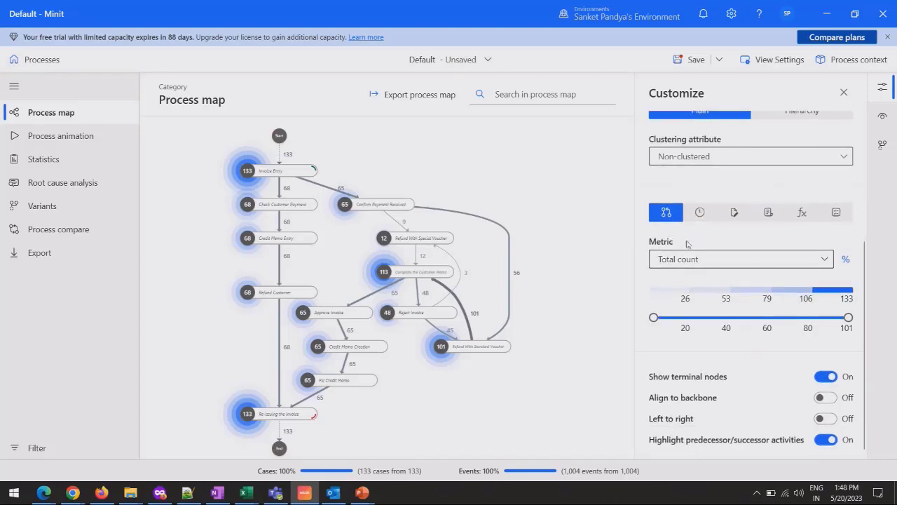
{"action": "left_click", "coordinate": [718, 262]}
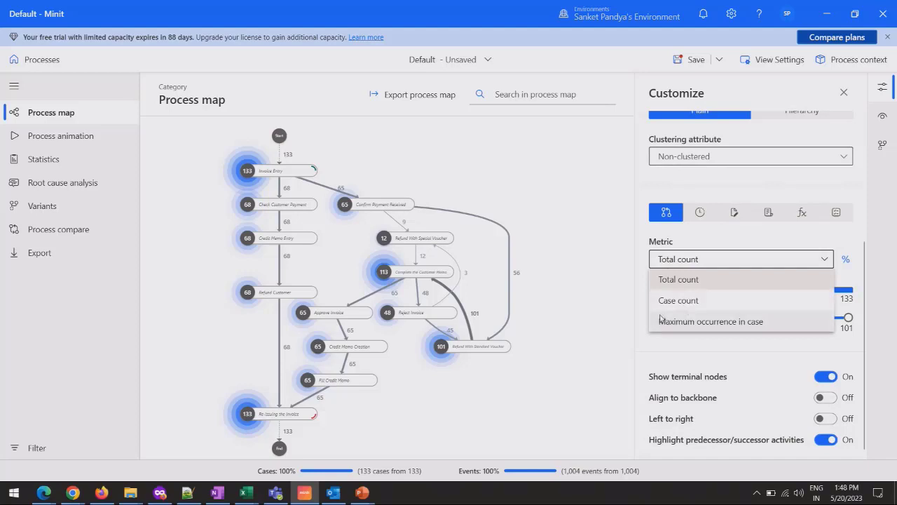
{"action": "left_click", "coordinate": [701, 300]}
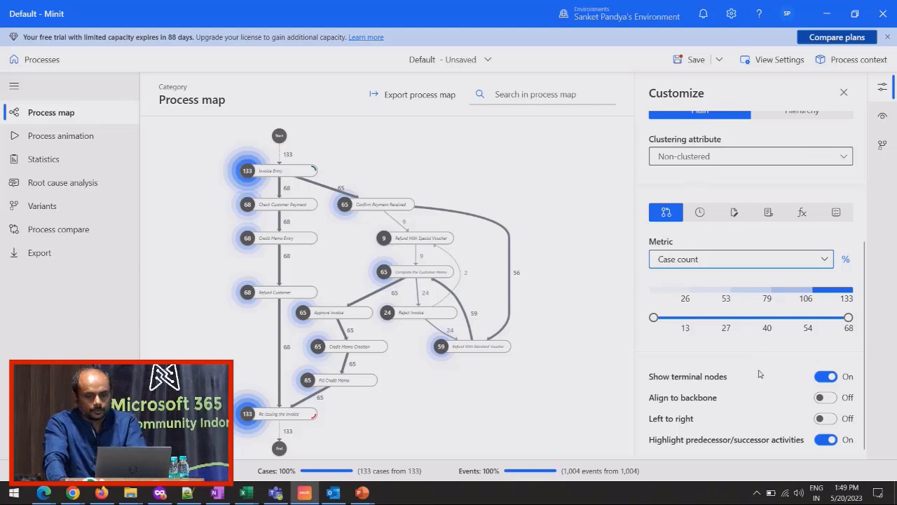
- Show the process map's performance by Total duration, examine the Complete the Customer Memo area, and set the metric to Mean duration
{"action": "left_click", "coordinate": [698, 213]}
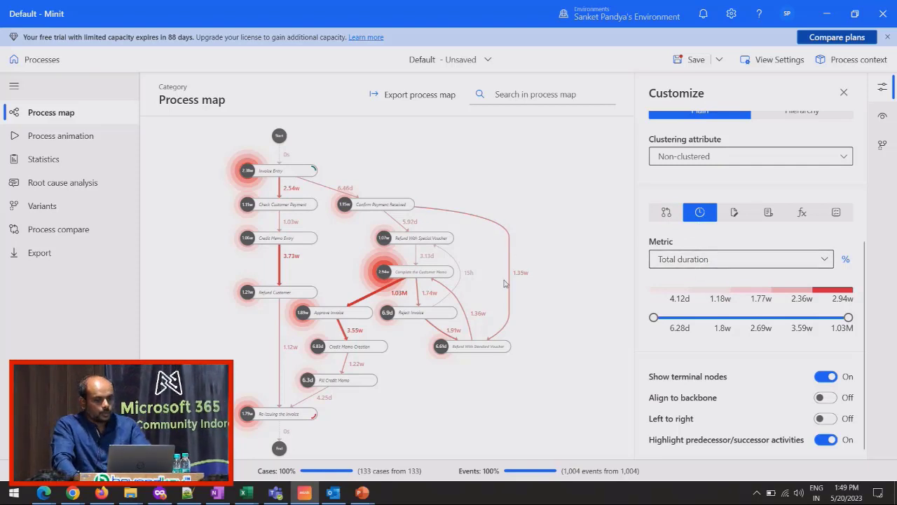
{"action": "scroll", "coordinate": [513, 286], "scroll_direction": "up", "scroll_amount": 3}
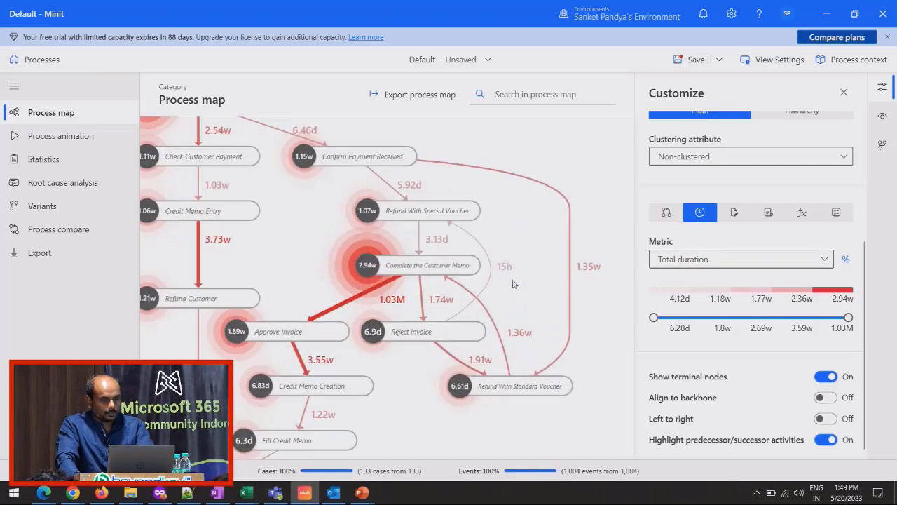
{"action": "scroll", "coordinate": [401, 248], "scroll_direction": "up", "scroll_amount": 1}
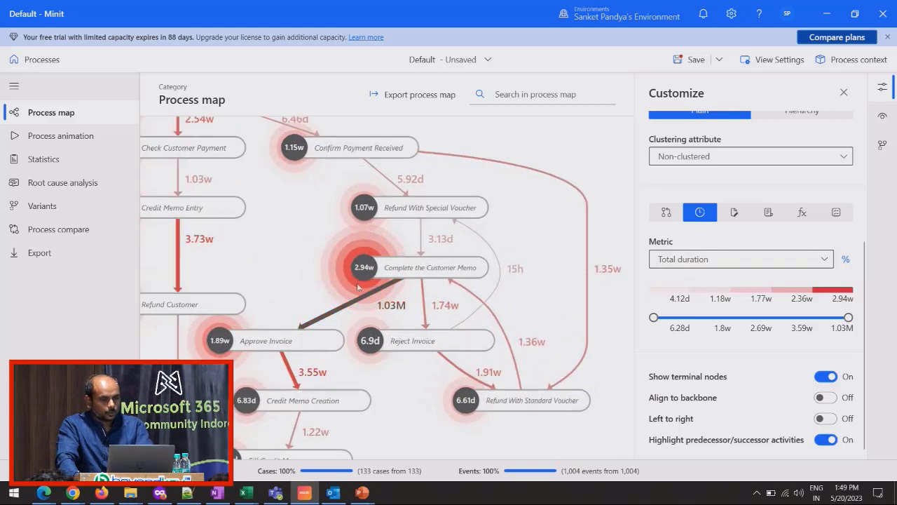
{"action": "left_click", "coordinate": [721, 261]}
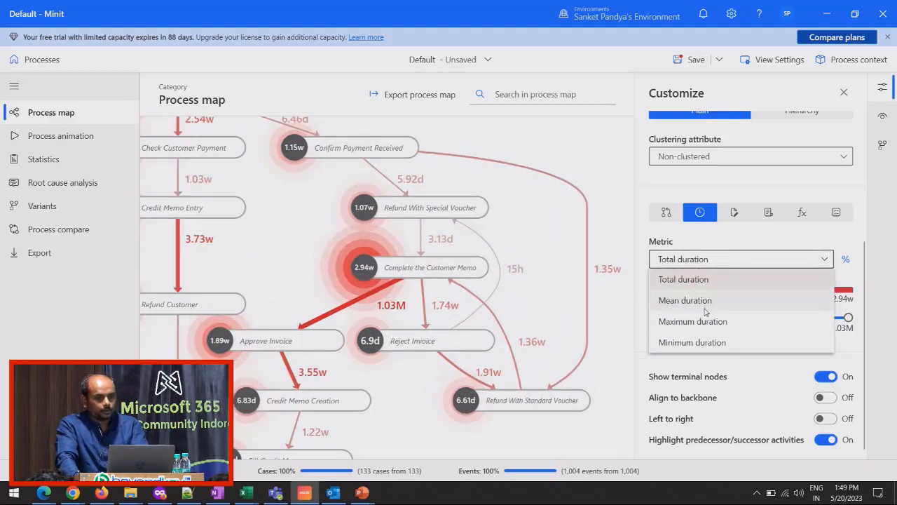
{"action": "left_click", "coordinate": [705, 301]}
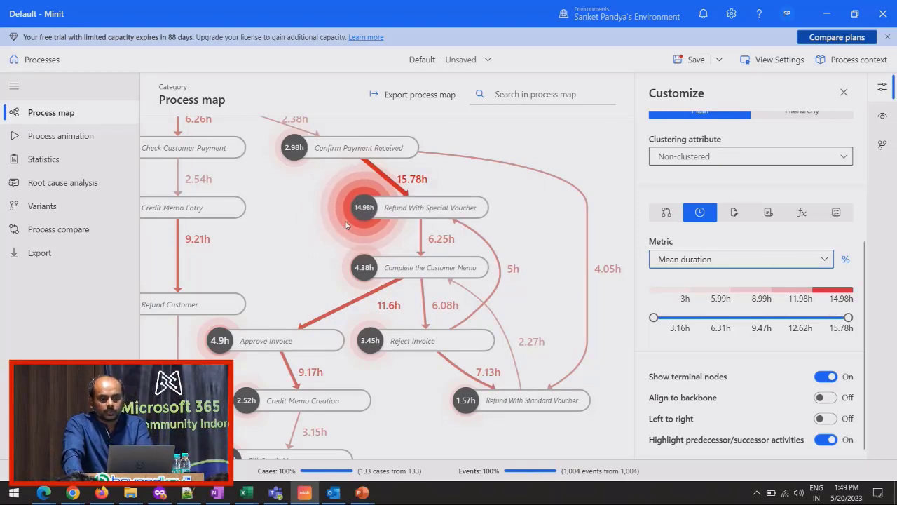
- View the process map's rework metrics by Self-loop count, Loop count and Loop inflow
{"action": "left_click", "coordinate": [733, 214]}
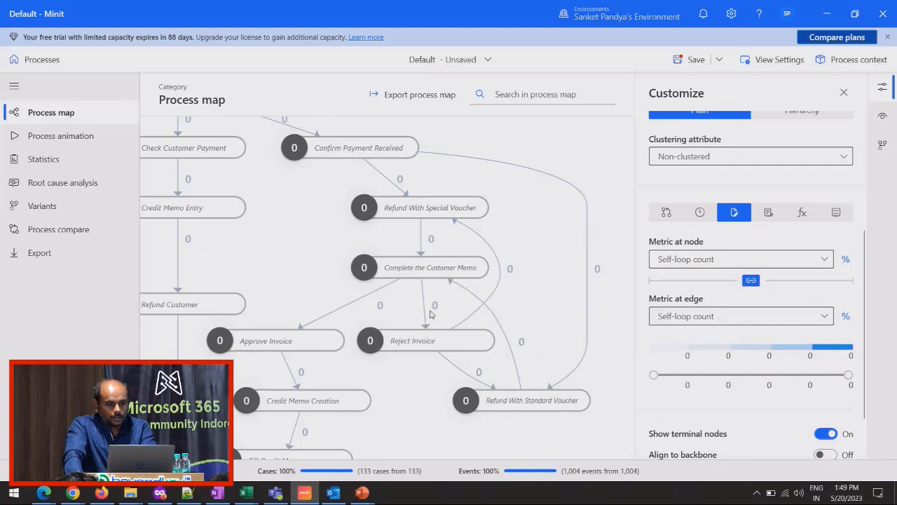
{"action": "scroll", "coordinate": [430, 314], "scroll_direction": "down", "scroll_amount": 2}
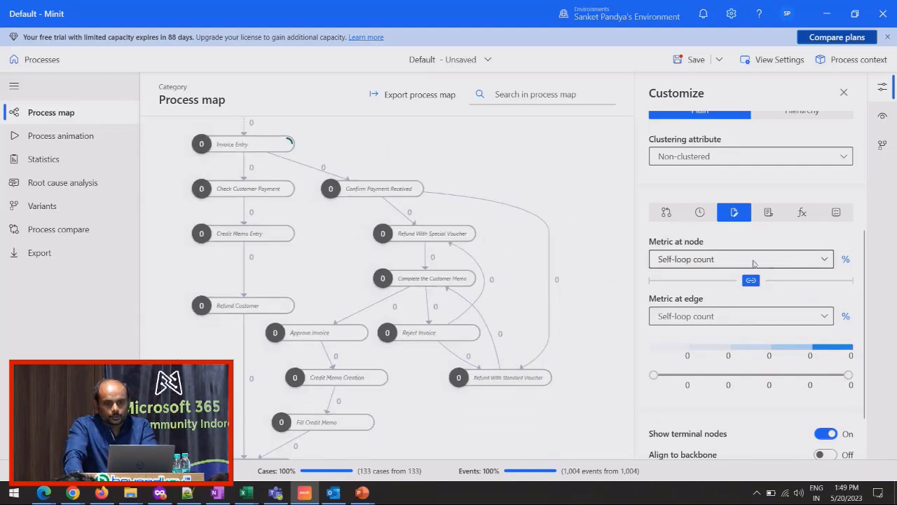
{"action": "left_click", "coordinate": [712, 261]}
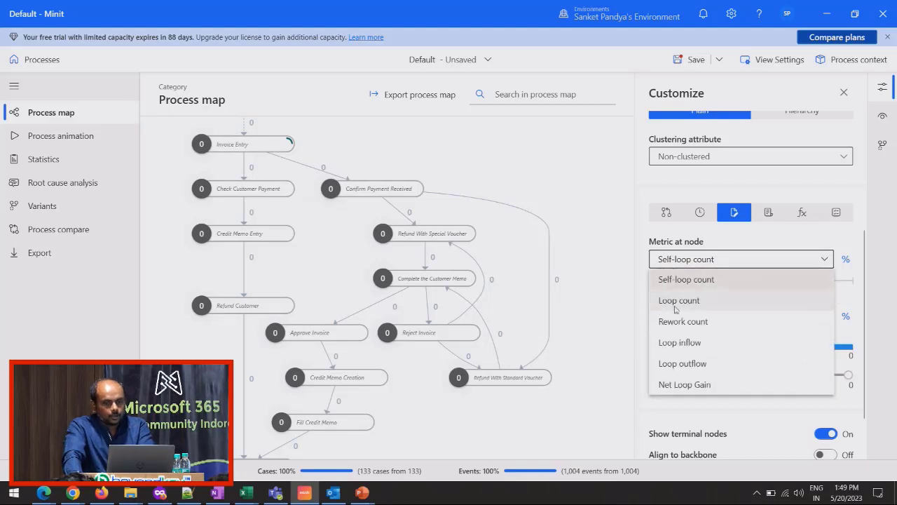
{"action": "left_click", "coordinate": [678, 301]}
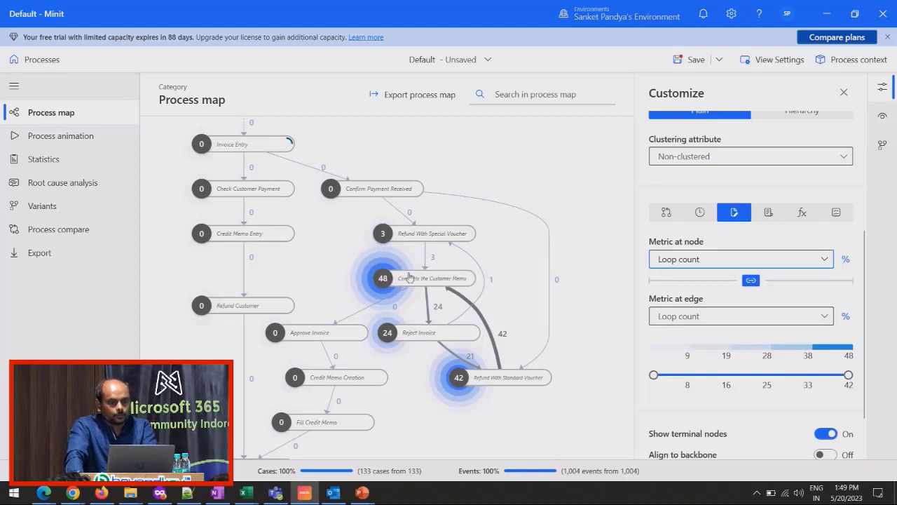
{"action": "left_click", "coordinate": [681, 262]}
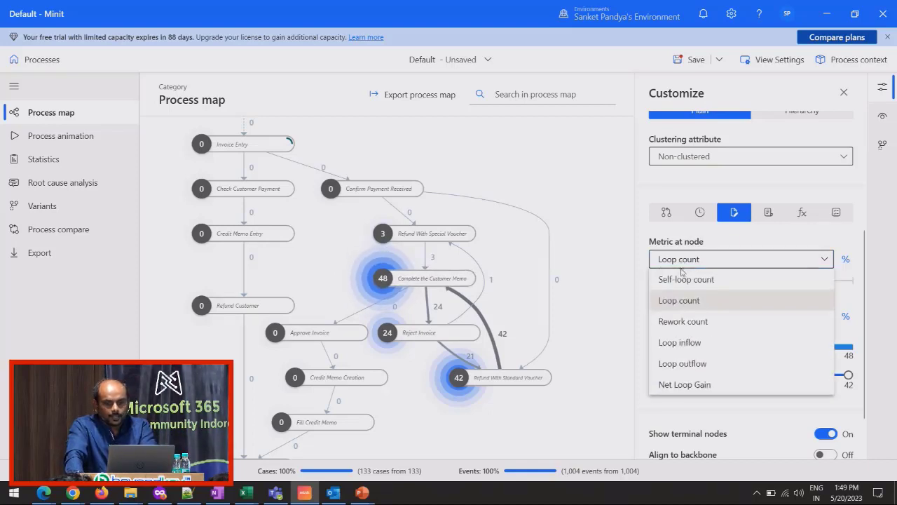
{"action": "left_click", "coordinate": [692, 345]}
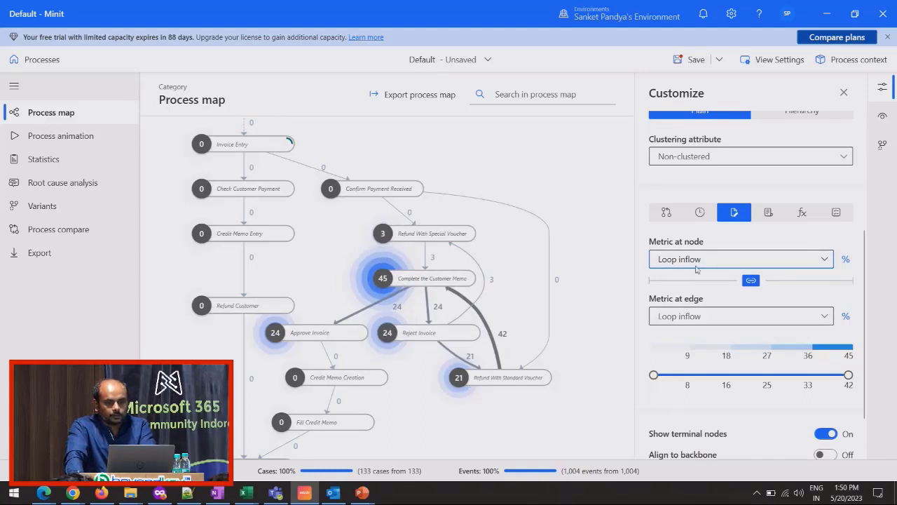
{"action": "left_click", "coordinate": [717, 263]}
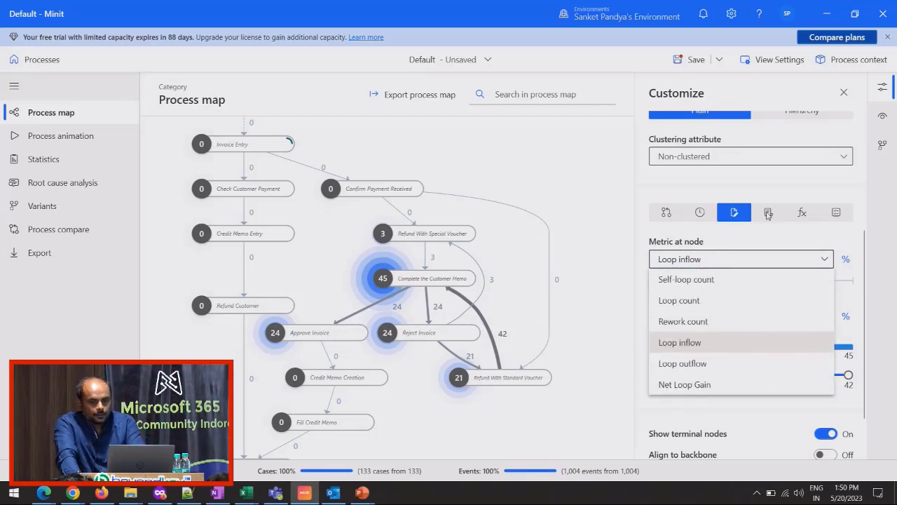
{"action": "key", "text": "Escape"}
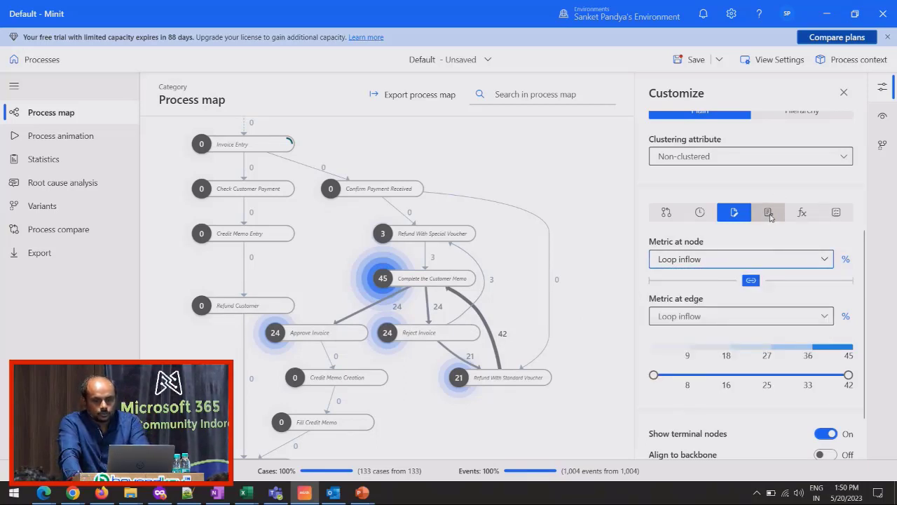
- View the process map's finance metrics for the total InvoiceValue across activities and paths
{"action": "left_click", "coordinate": [769, 213]}
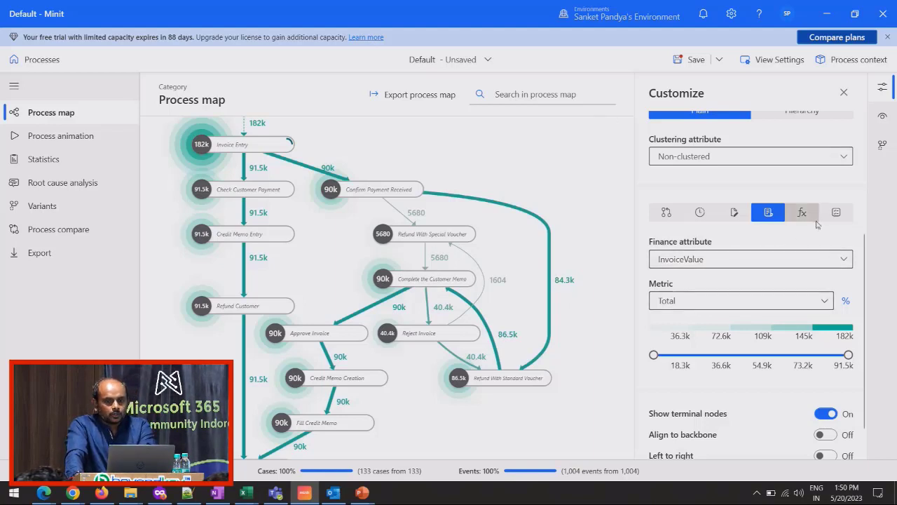
{"action": "scroll", "coordinate": [543, 261], "scroll_direction": "up", "scroll_amount": 3}
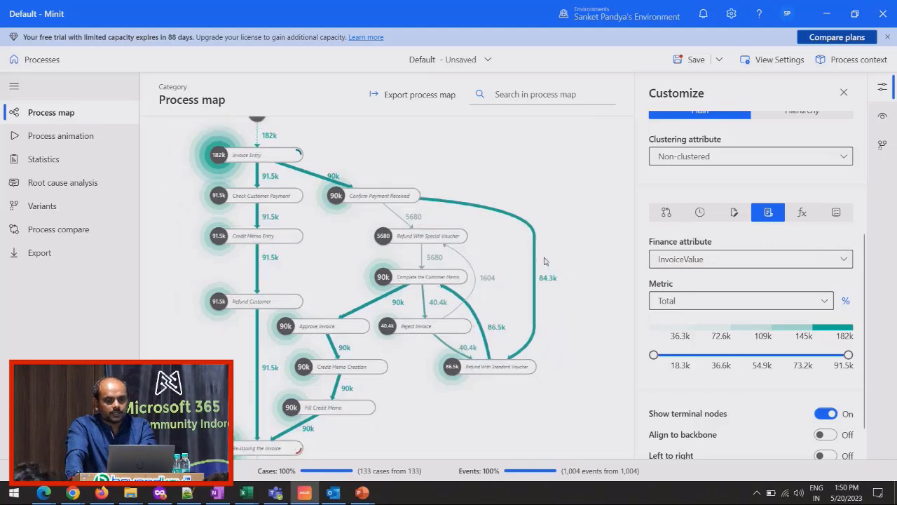
{"action": "scroll", "coordinate": [473, 119], "scroll_direction": "down", "scroll_amount": 2}
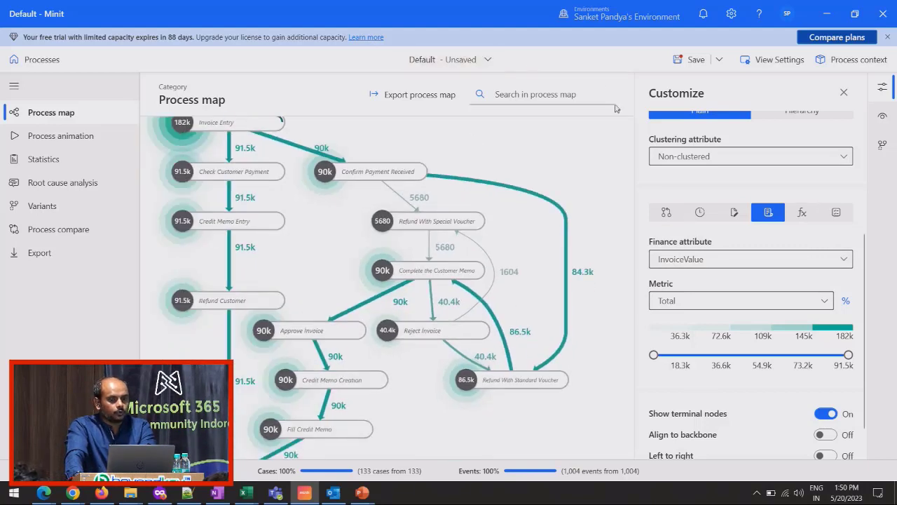
- Show the process map's performance by Mean duration and open the details of the Refund With Special Voucher activity
{"action": "left_click", "coordinate": [699, 214]}
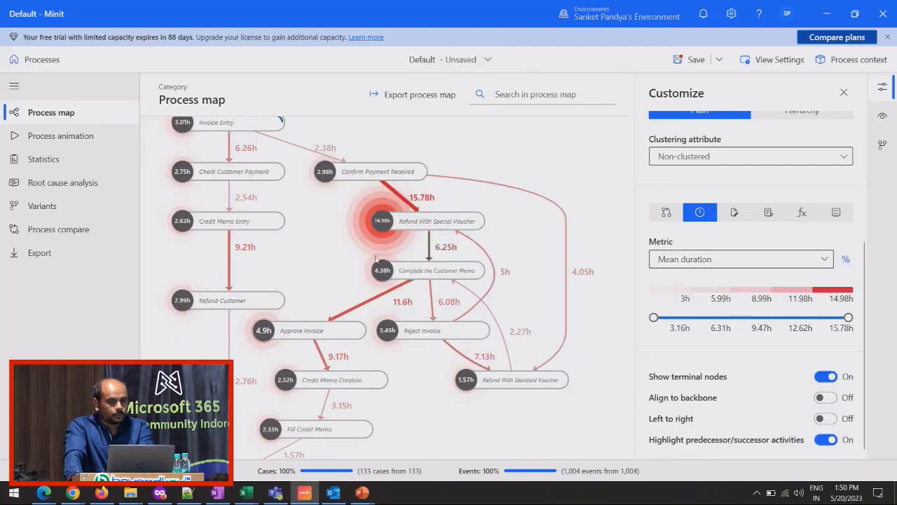
{"action": "left_click", "coordinate": [396, 223]}
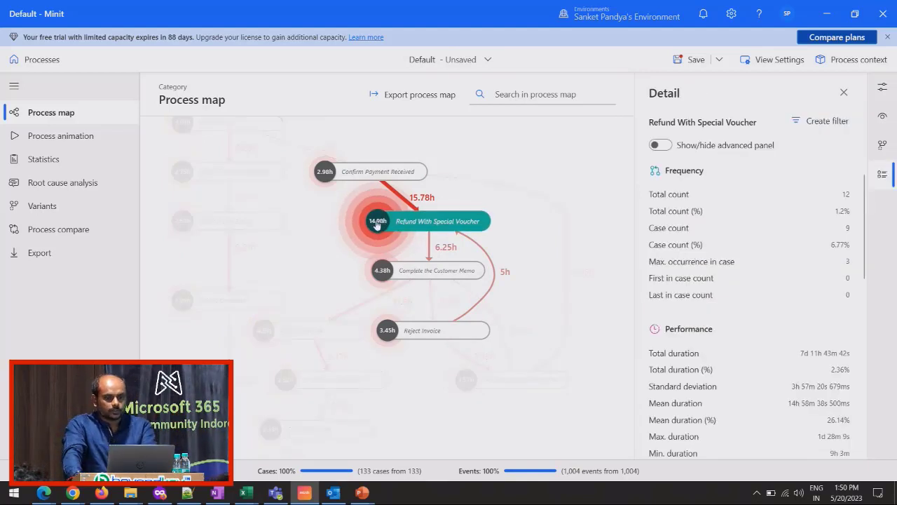
{"action": "left_click", "coordinate": [376, 223]}
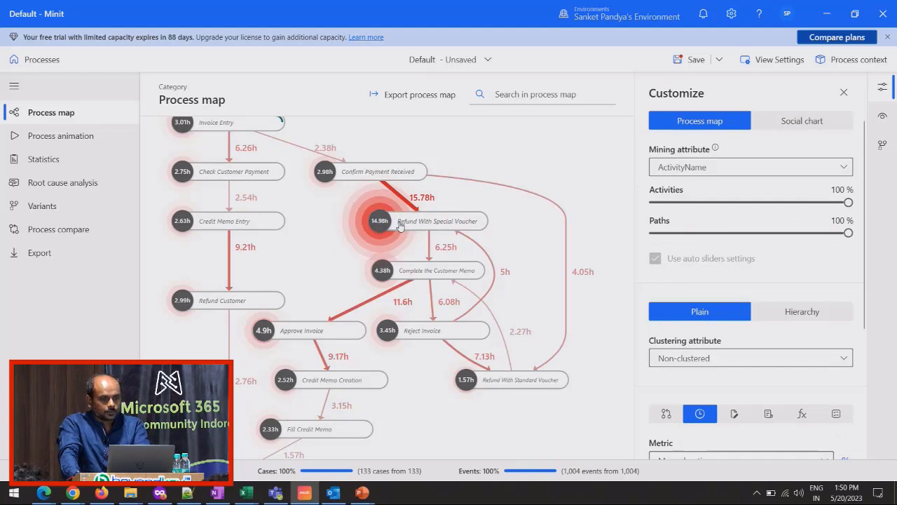
{"action": "left_click", "coordinate": [398, 223]}
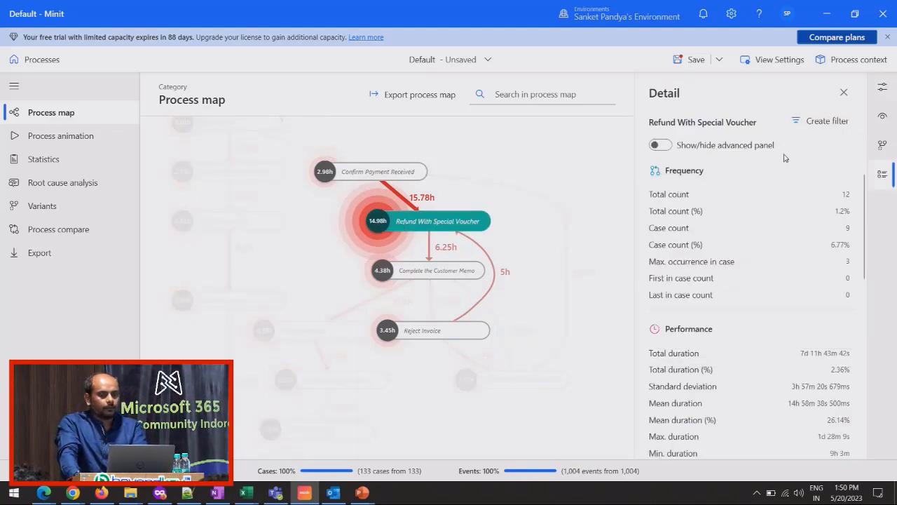
- Create and apply an Attributes filter from this activity that does not include cases whose ActivityName holds Refund With Standard Voucher
{"action": "left_click", "coordinate": [830, 123]}
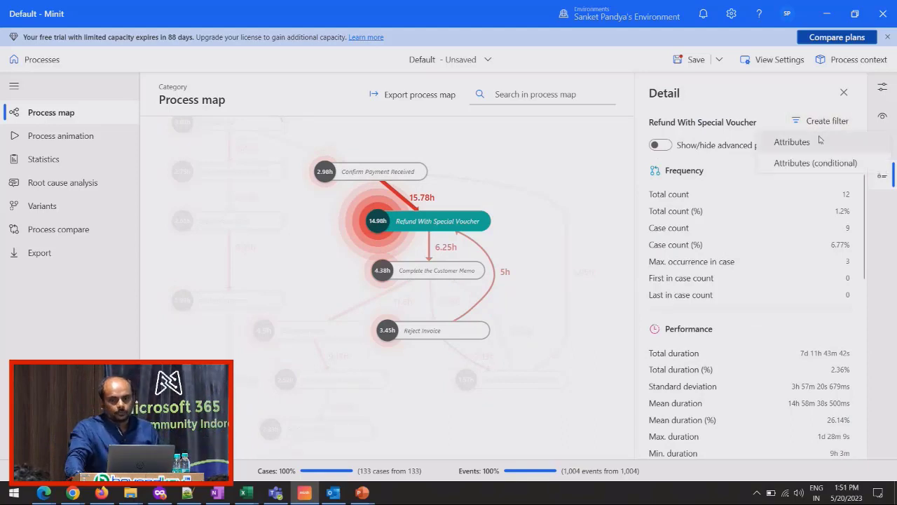
{"action": "left_click", "coordinate": [813, 149]}
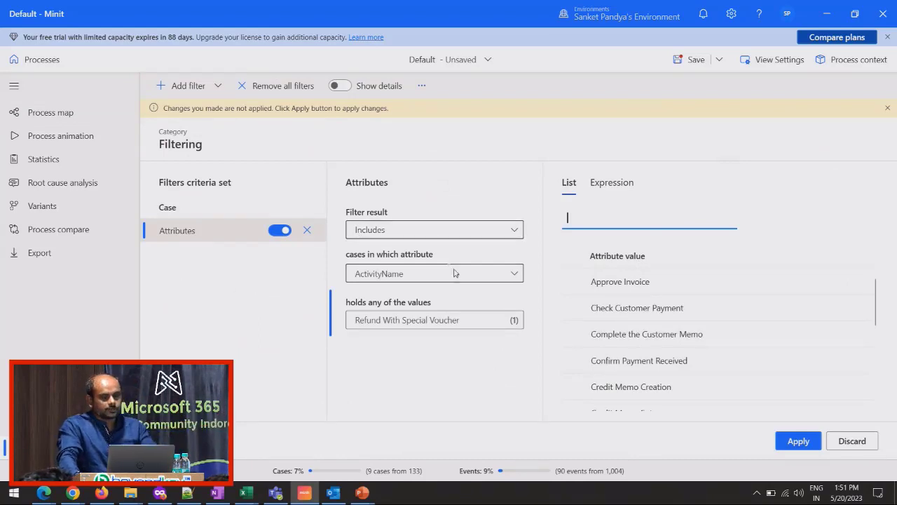
{"action": "scroll", "coordinate": [708, 349], "scroll_direction": "down", "scroll_amount": 5}
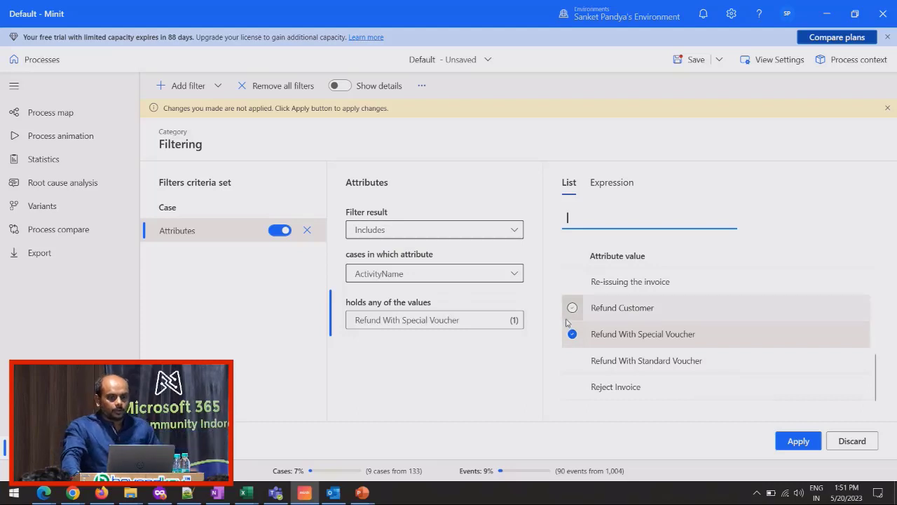
{"action": "left_click", "coordinate": [573, 360]}
{"action": "left_click", "coordinate": [572, 333]}
{"action": "left_click", "coordinate": [396, 232]}
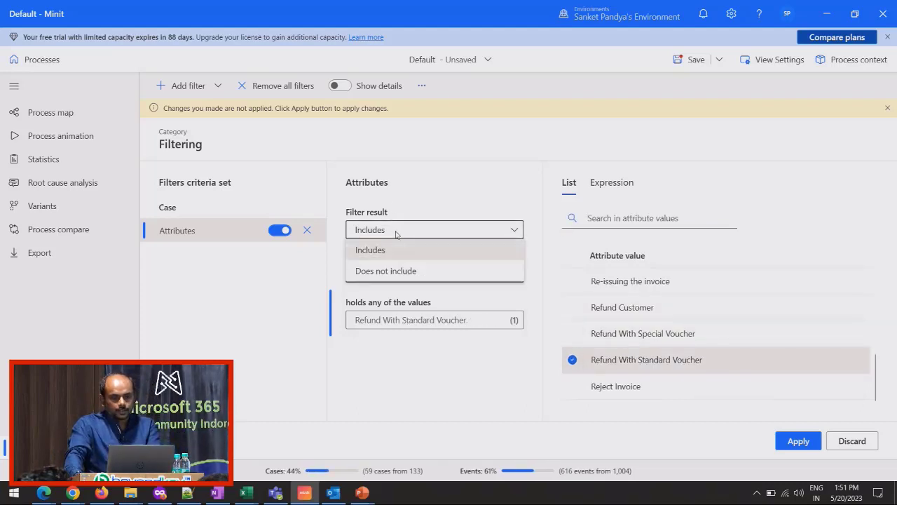
{"action": "left_click", "coordinate": [398, 271]}
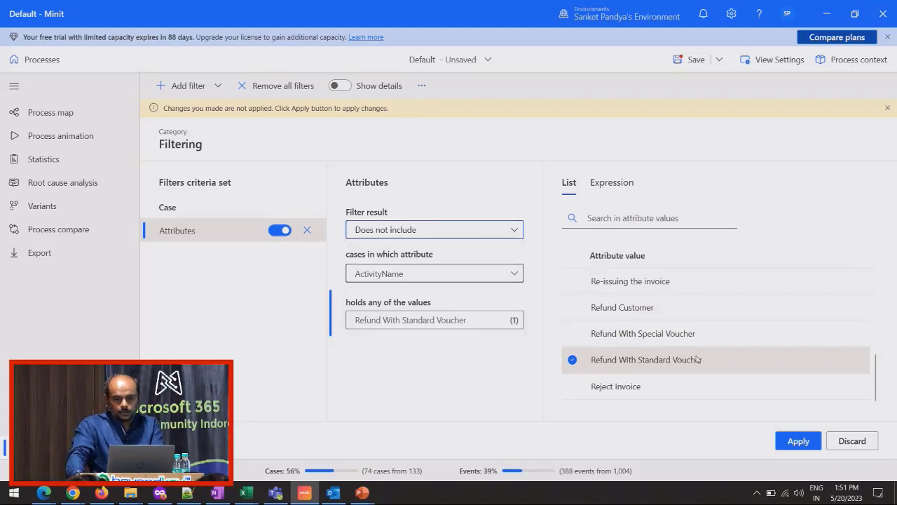
{"action": "left_click", "coordinate": [802, 443]}
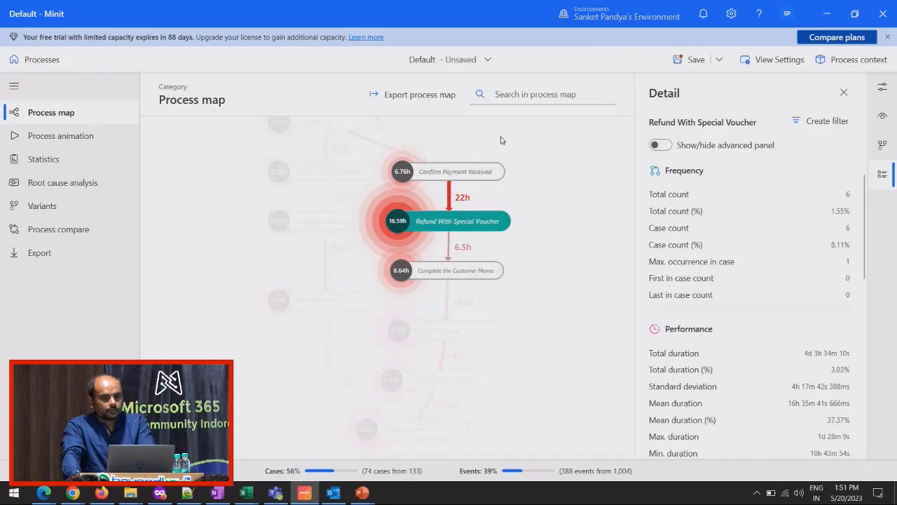
- Save the filtered process map as a new private view named Test 1
{"action": "left_click", "coordinate": [719, 59]}
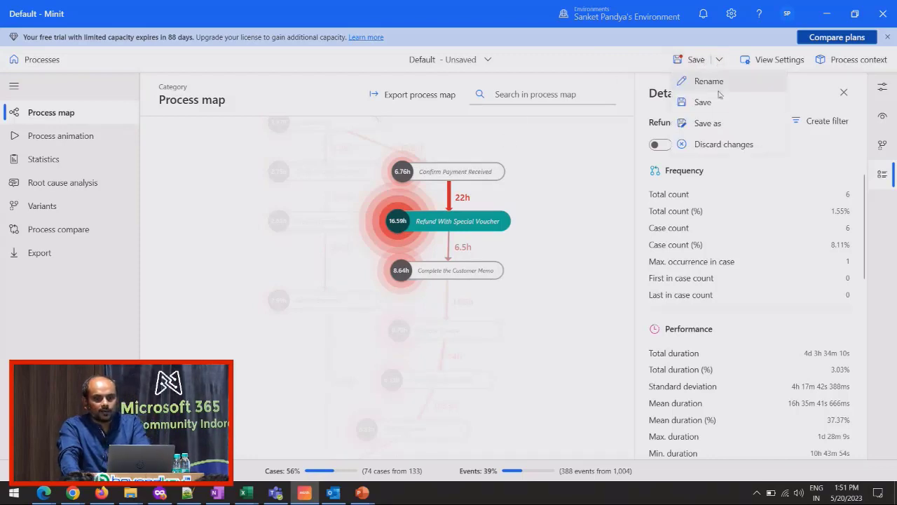
{"action": "left_click", "coordinate": [708, 122]}
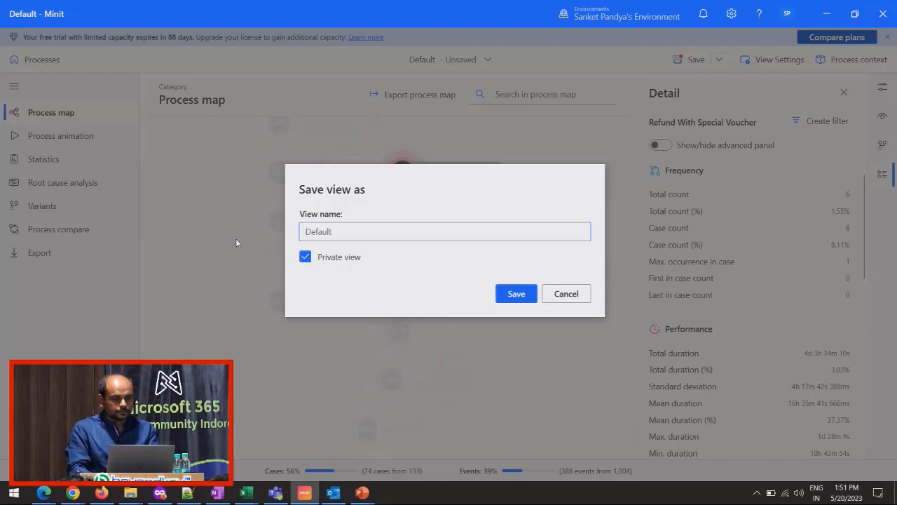
{"action": "key", "text": "ctrl+a"}
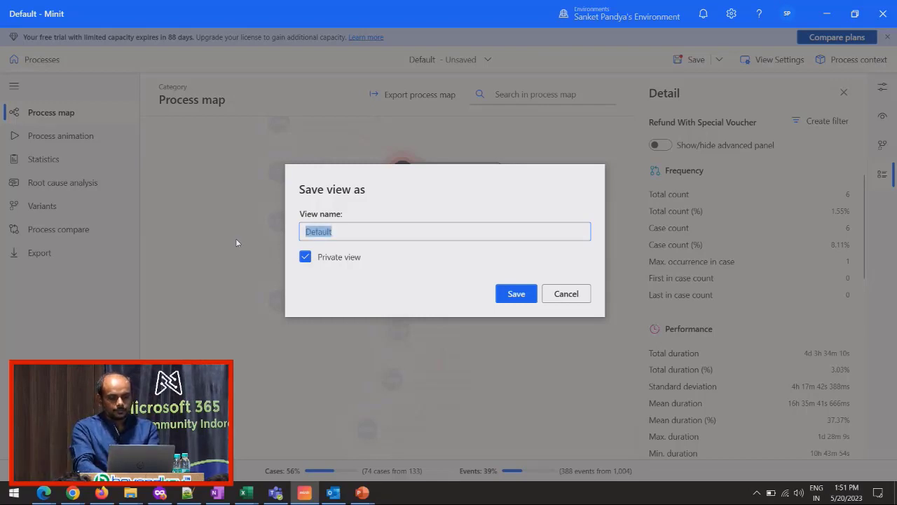
{"action": "type", "text": "Te"}
{"action": "key", "text": "BackSpace"}
{"action": "key", "text": "BackSpace"}
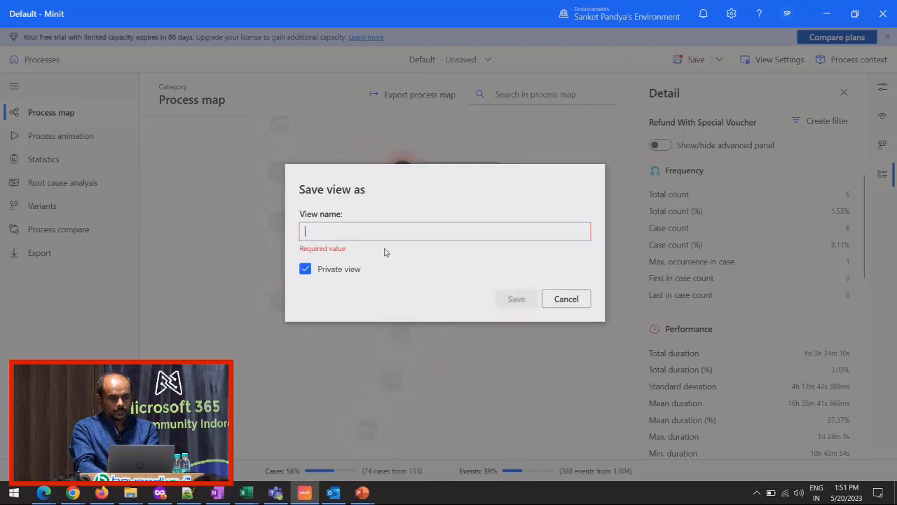
{"action": "type", "text": "Test 1"}
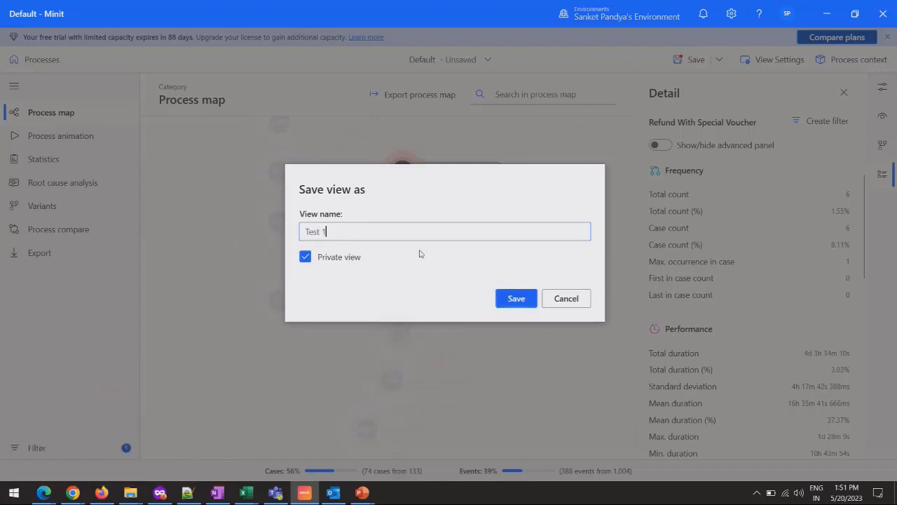
{"action": "left_click", "coordinate": [517, 299]}
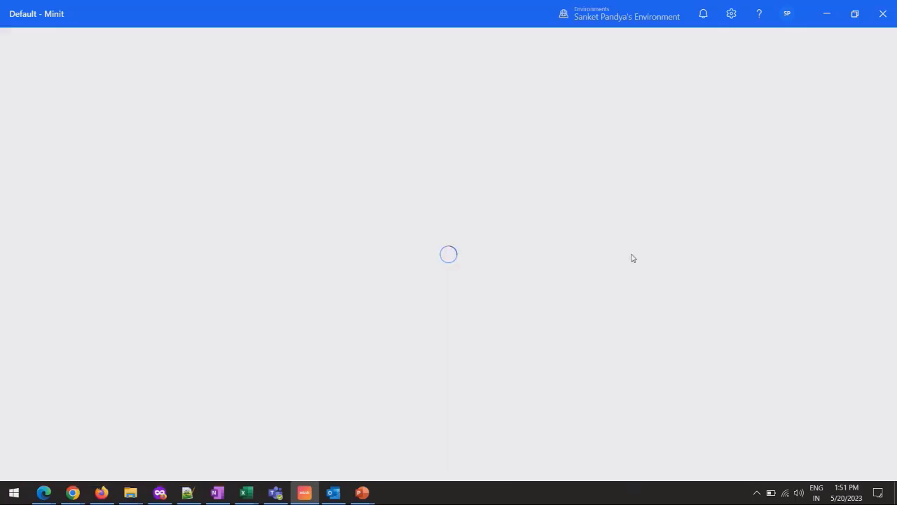